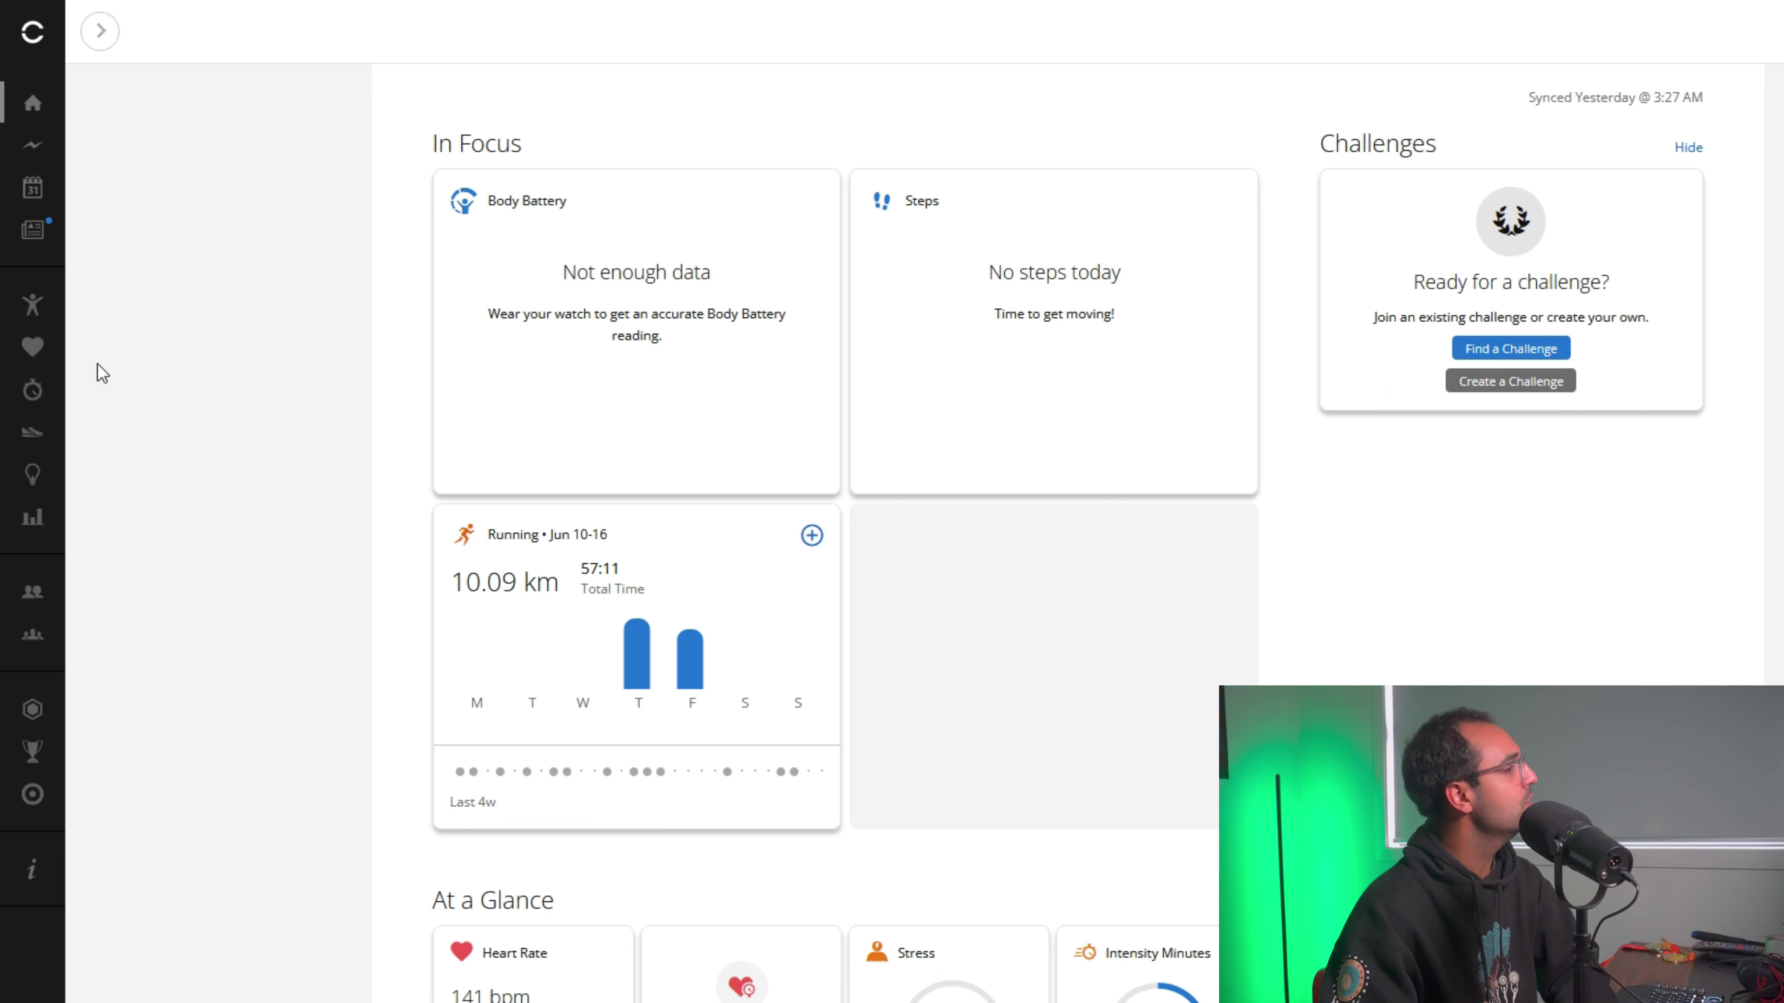
Go to Training & Planning > Workouts and choose Run as the new workout type.
click(42, 399)
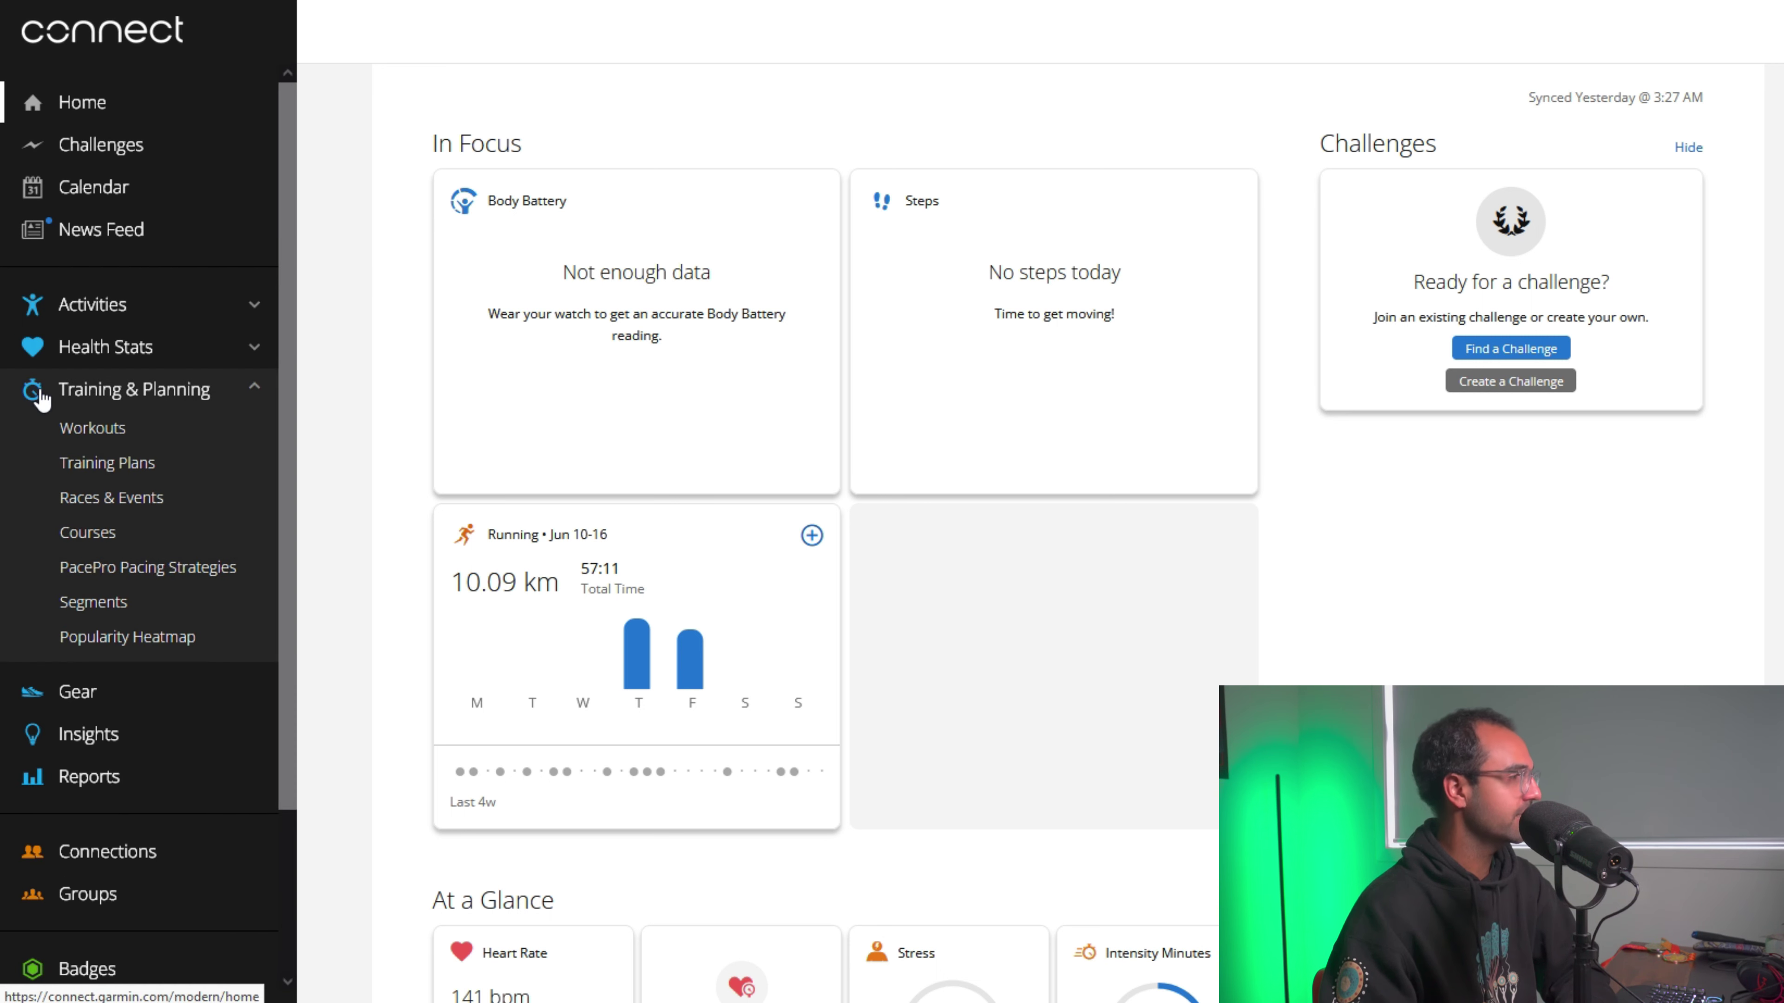
click(84, 430)
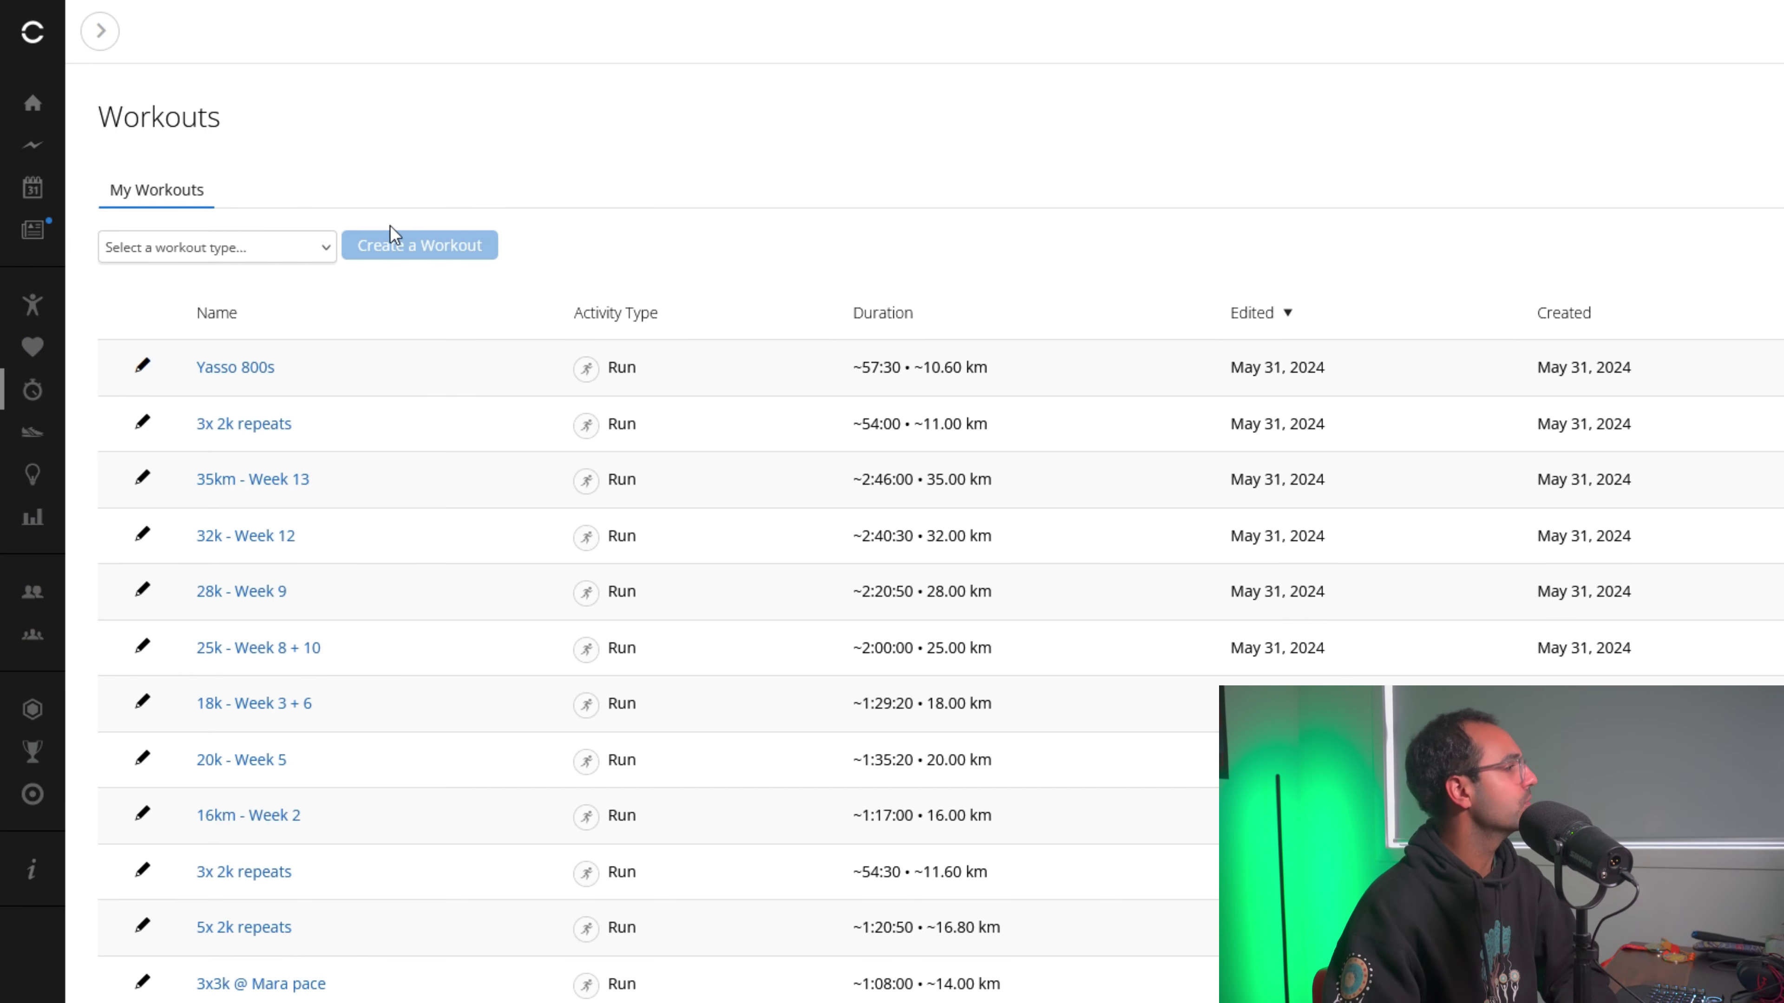
click(307, 253)
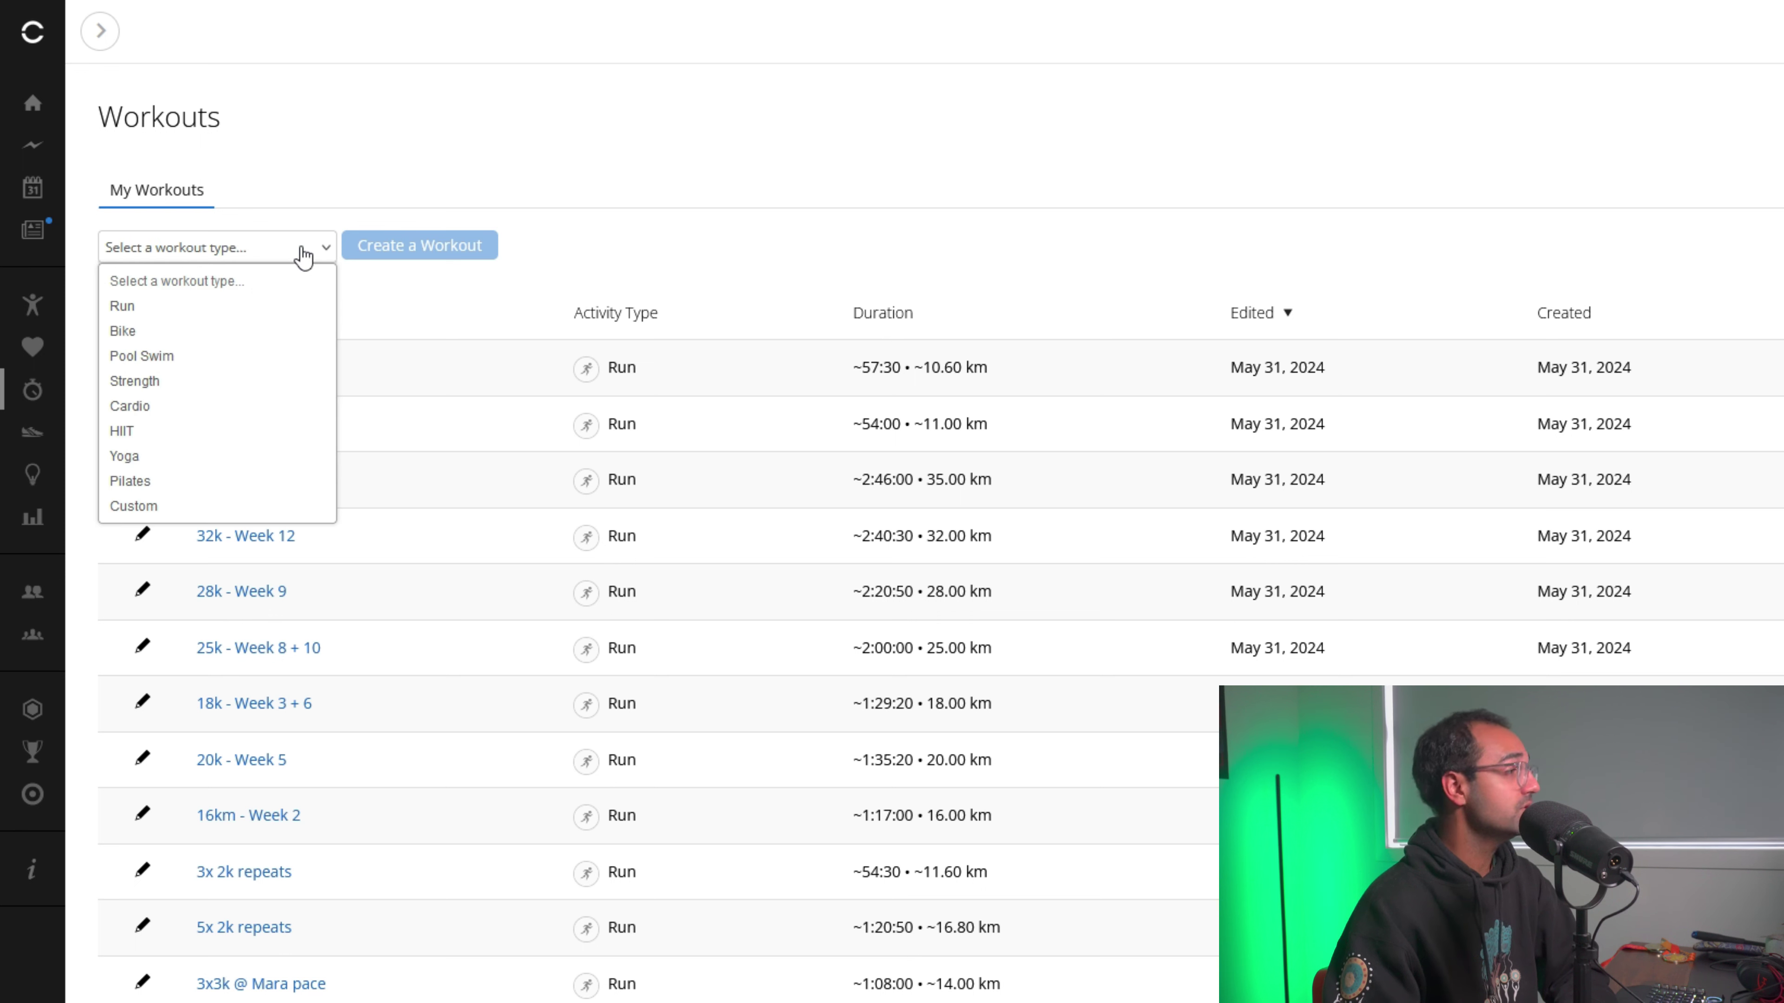
click(291, 306)
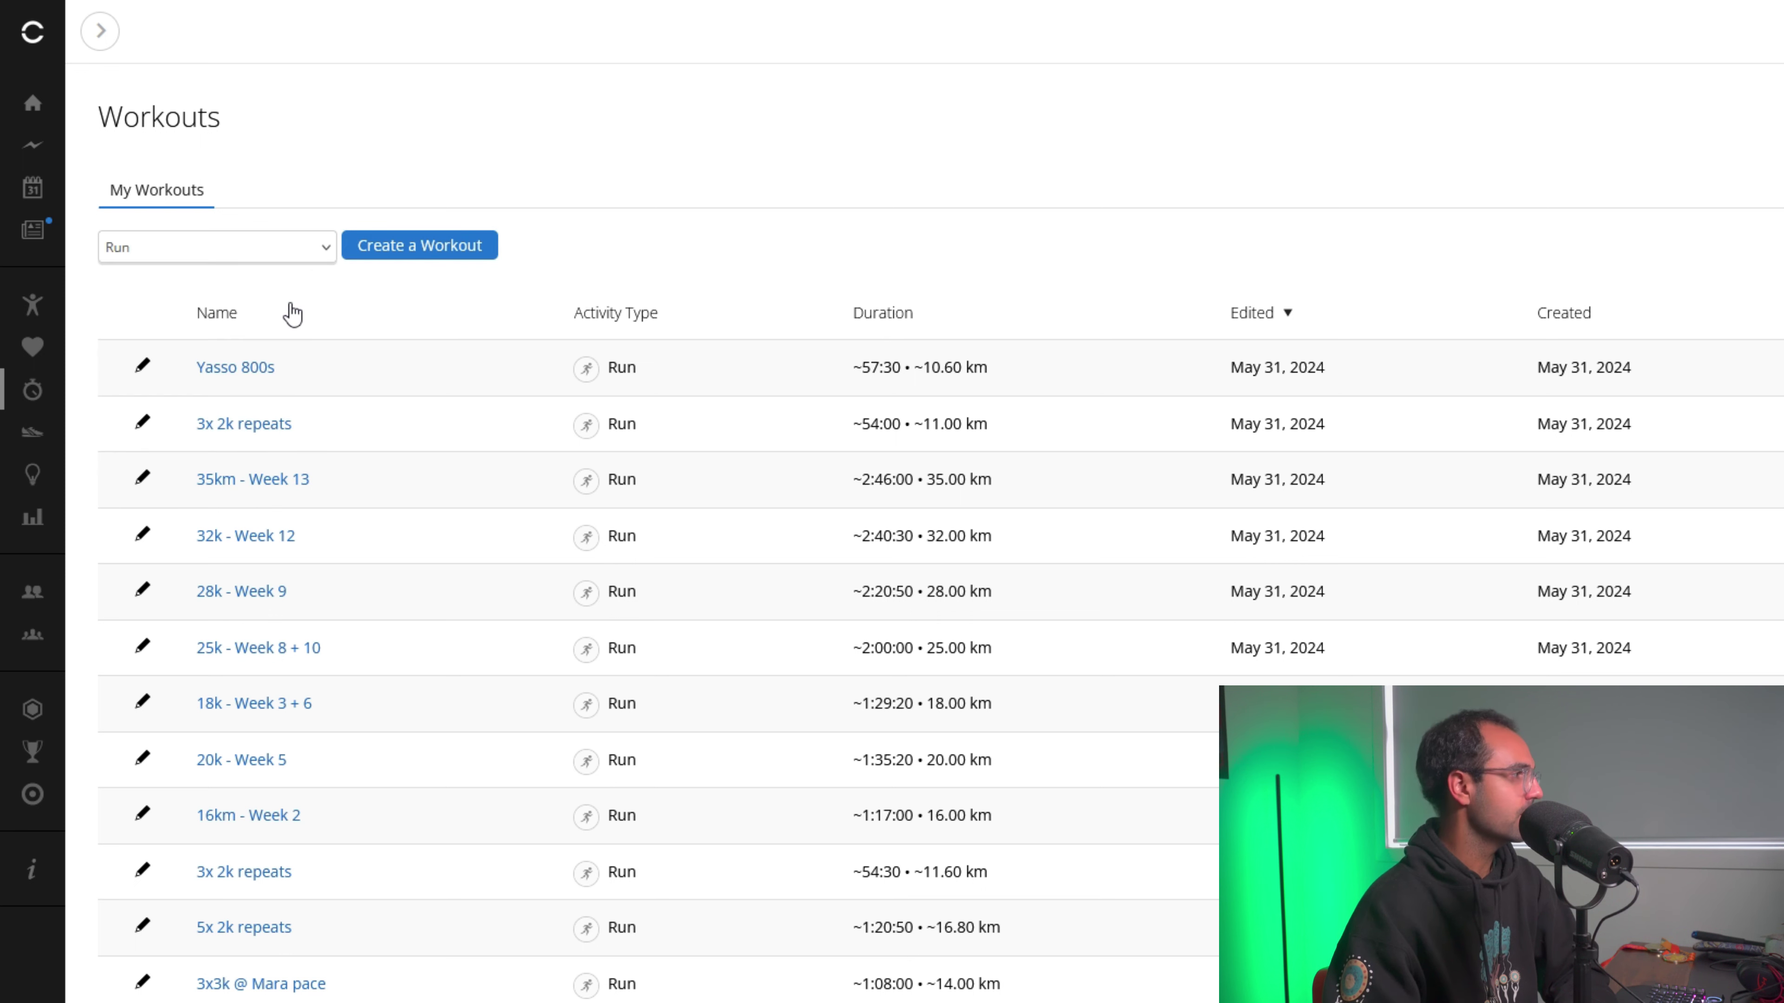
Create a new run workout and delete its default Warm up, Run and Cool down steps.
click(421, 248)
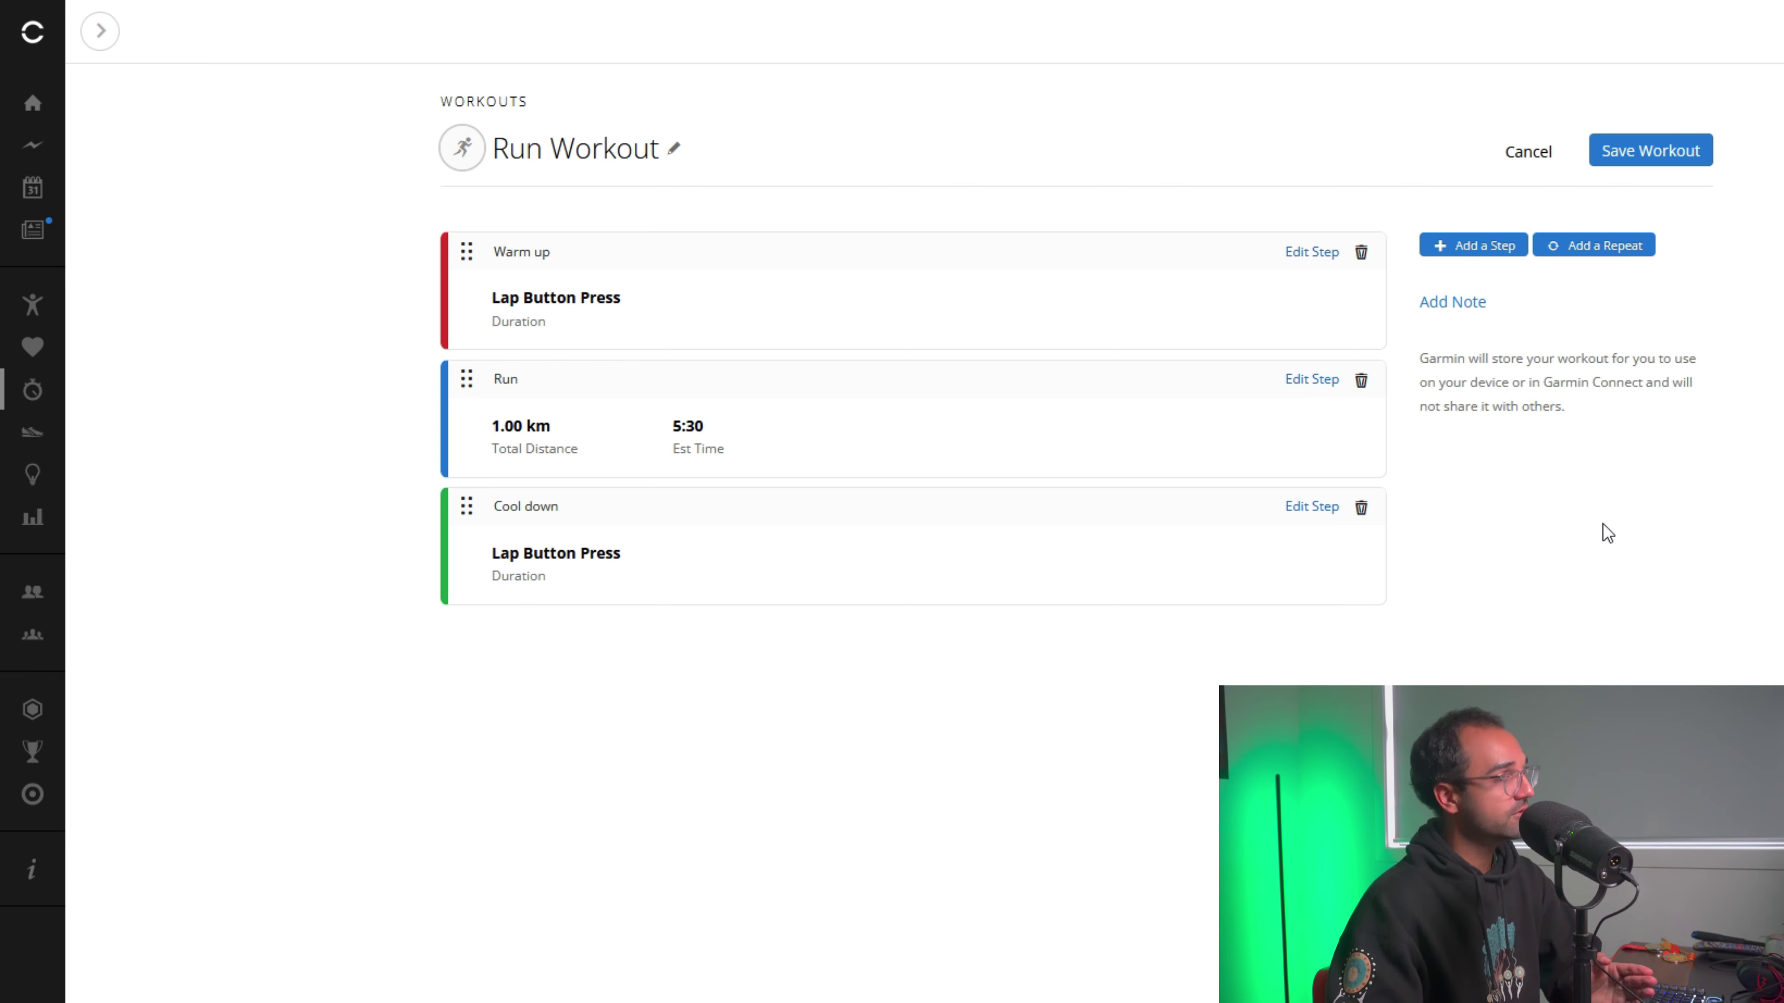
click(1360, 254)
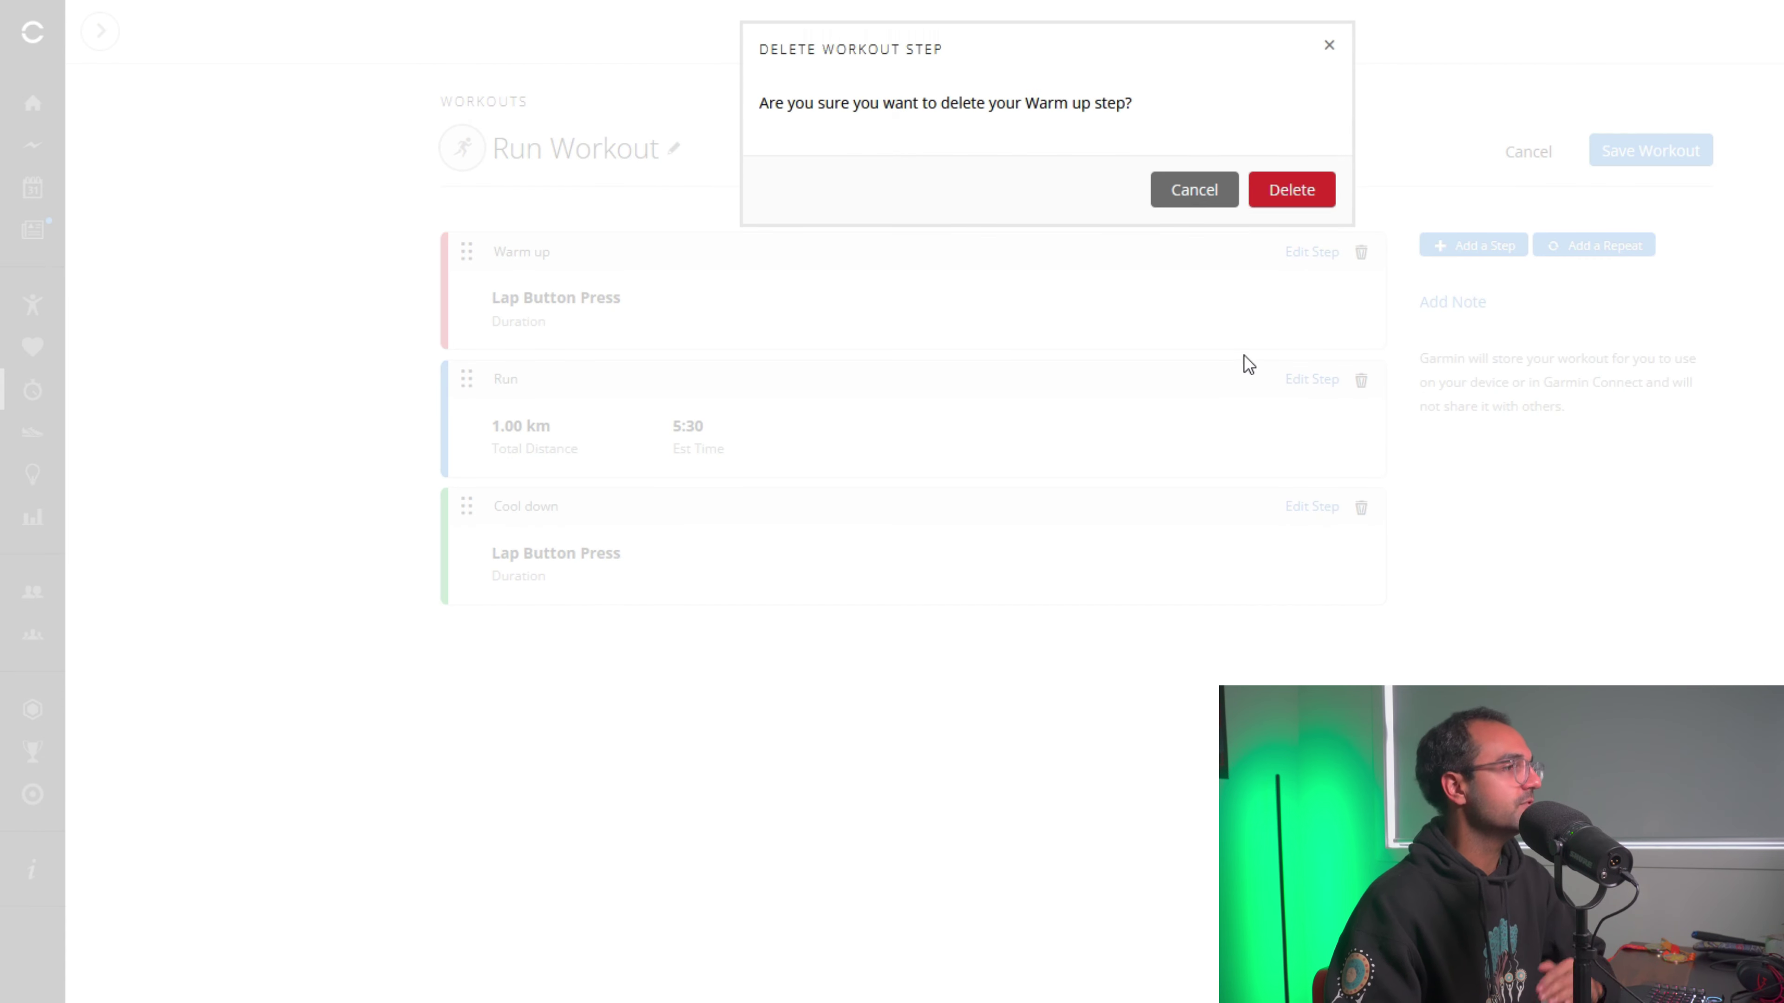
click(1275, 204)
click(1361, 253)
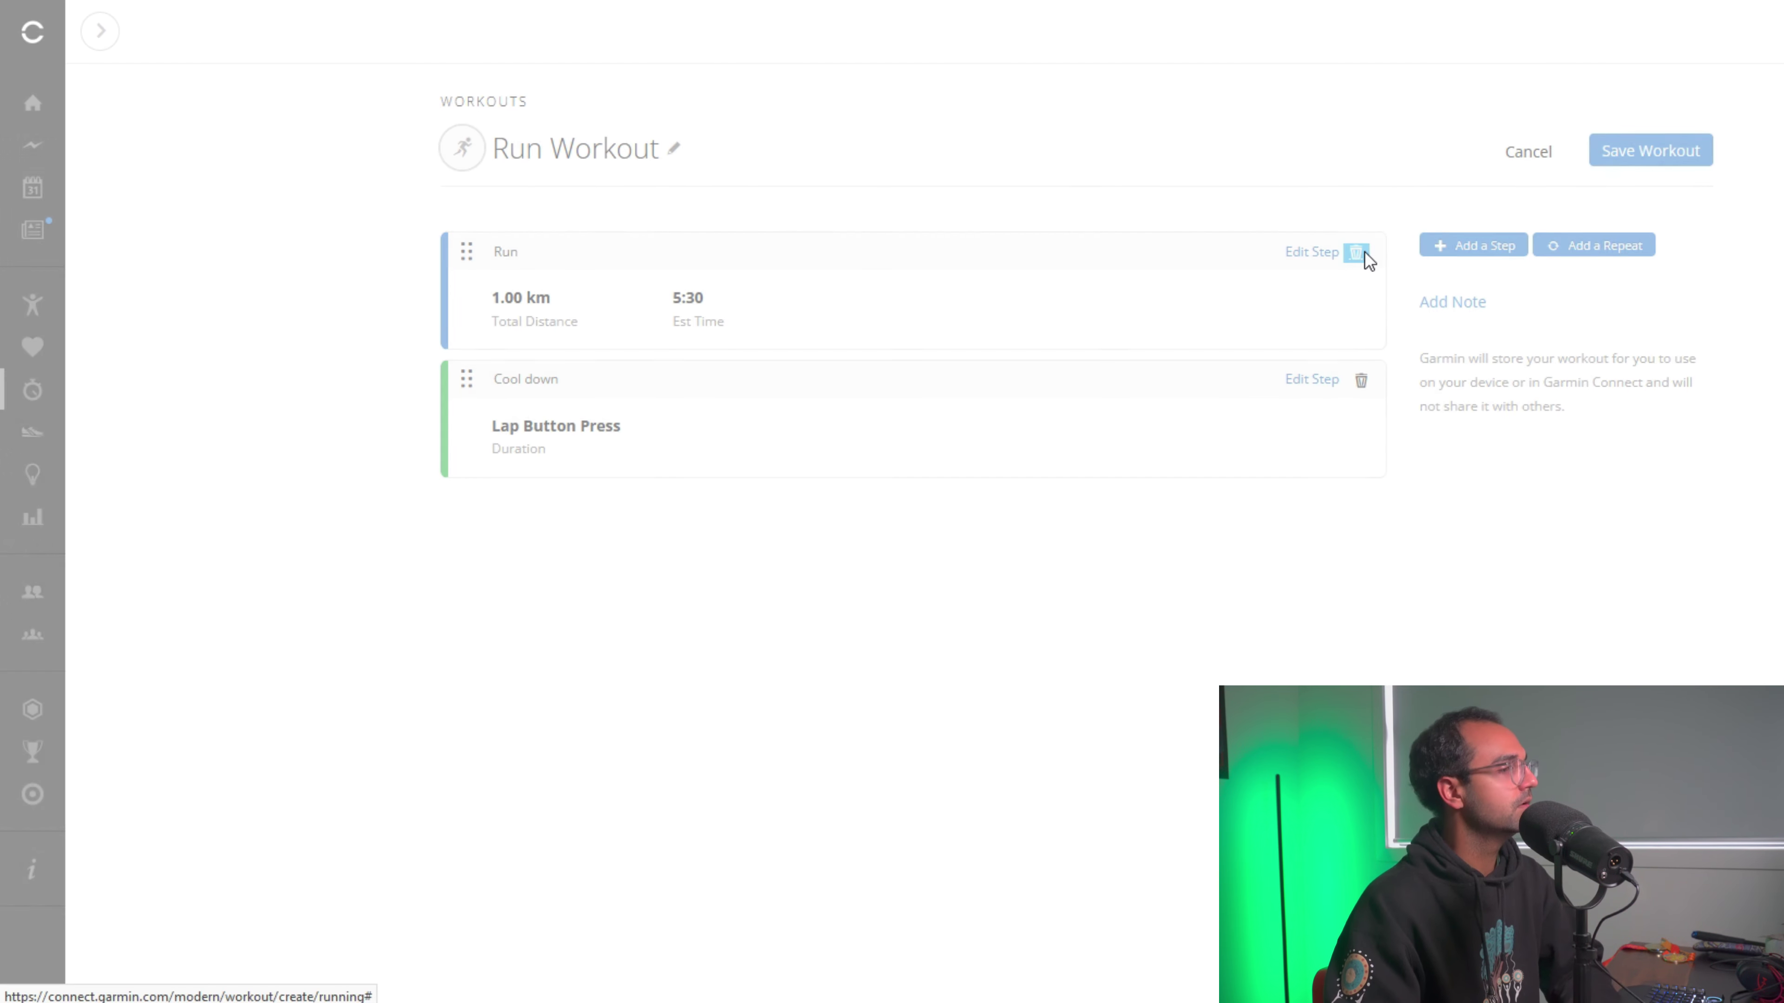
click(1305, 188)
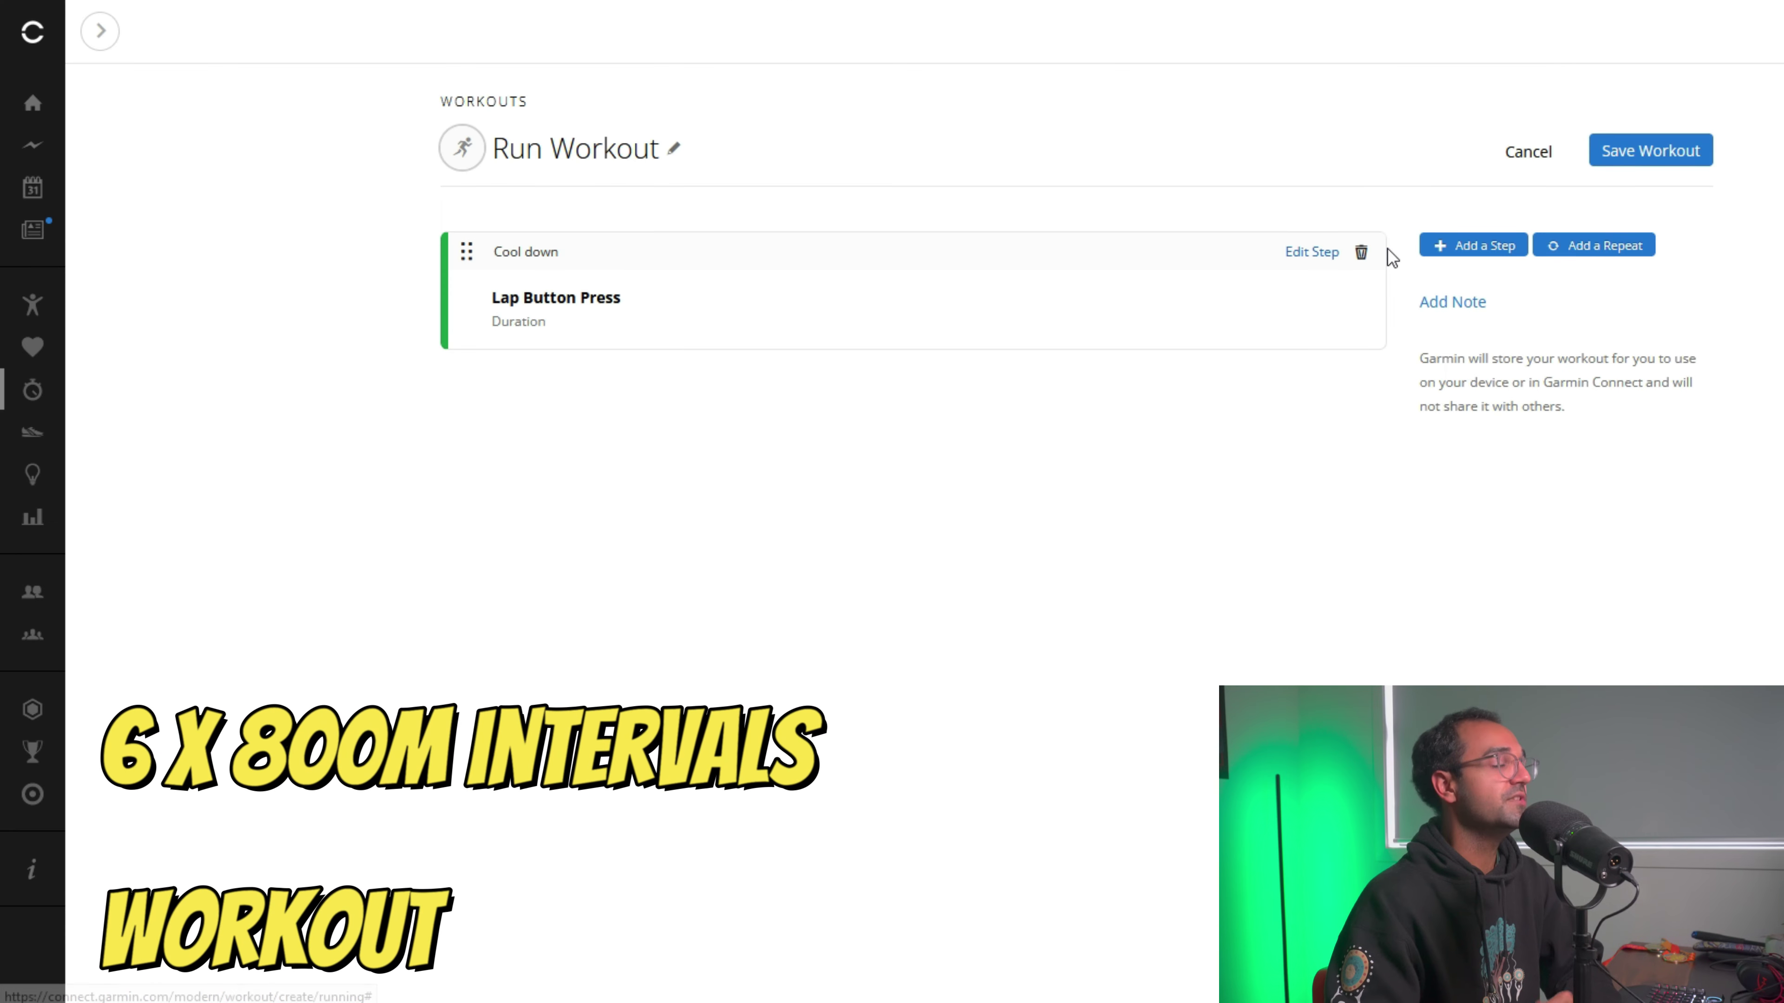
click(1361, 252)
Confirm removal of the Cool down step and add a fresh step to edit.
click(1288, 189)
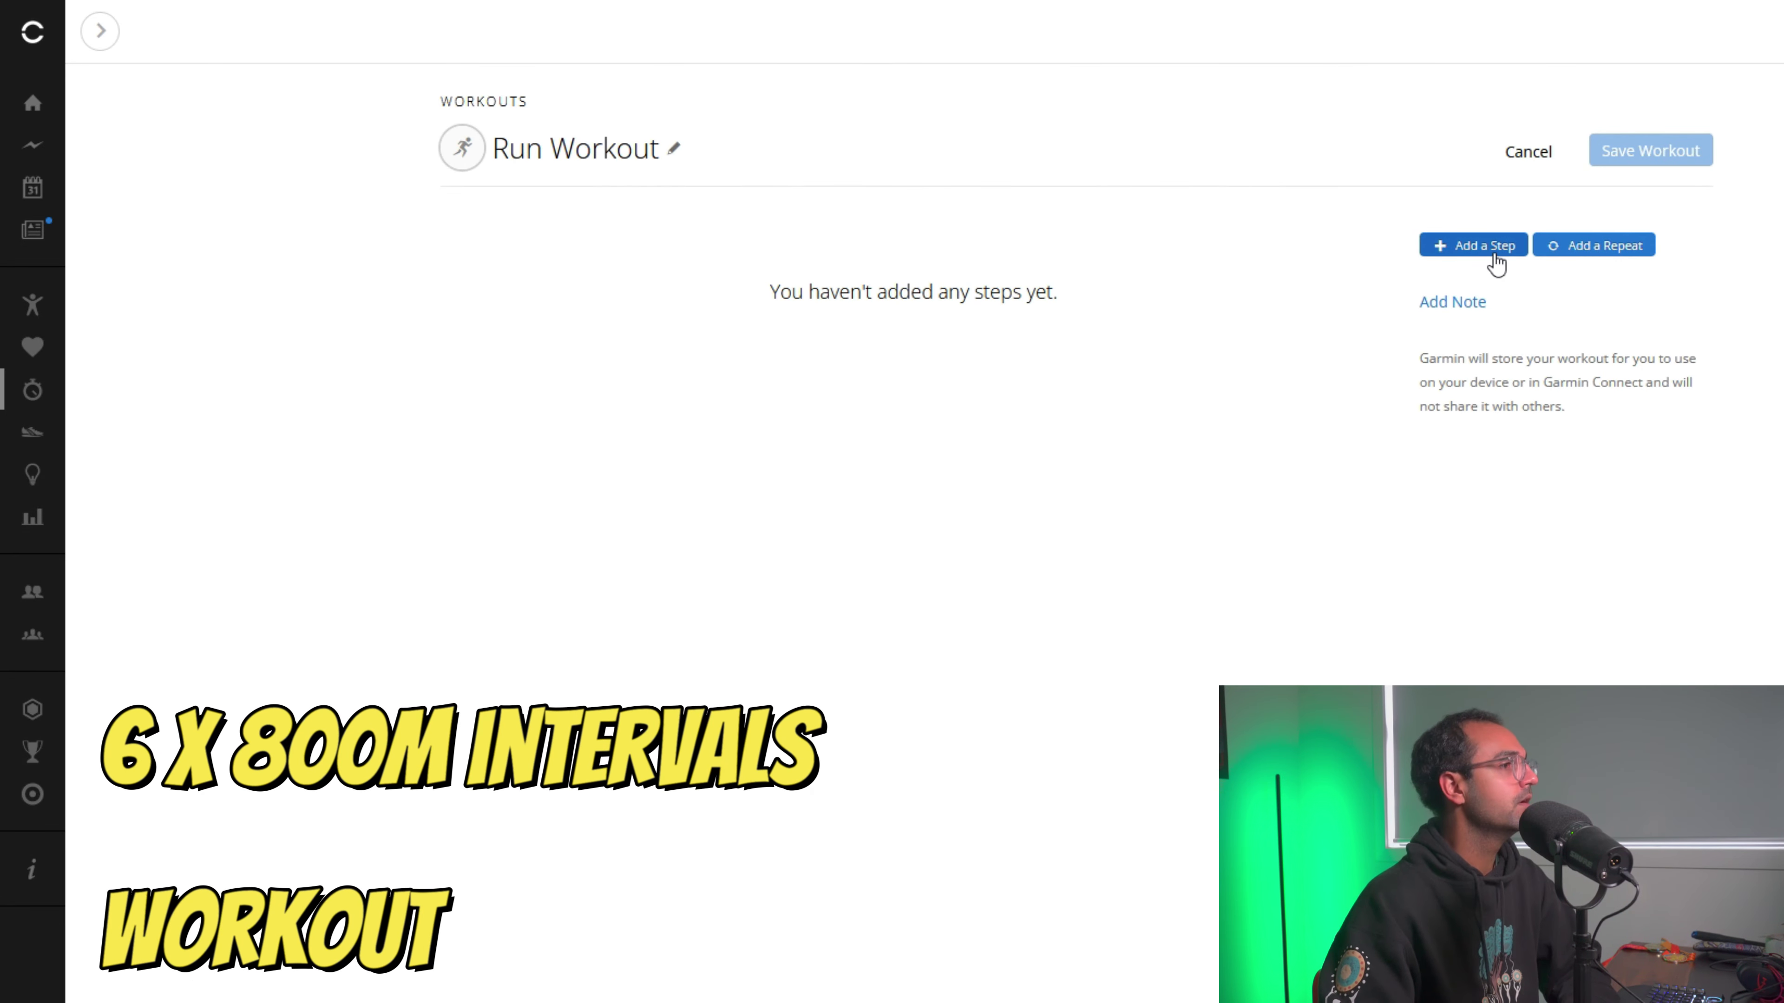
click(1494, 256)
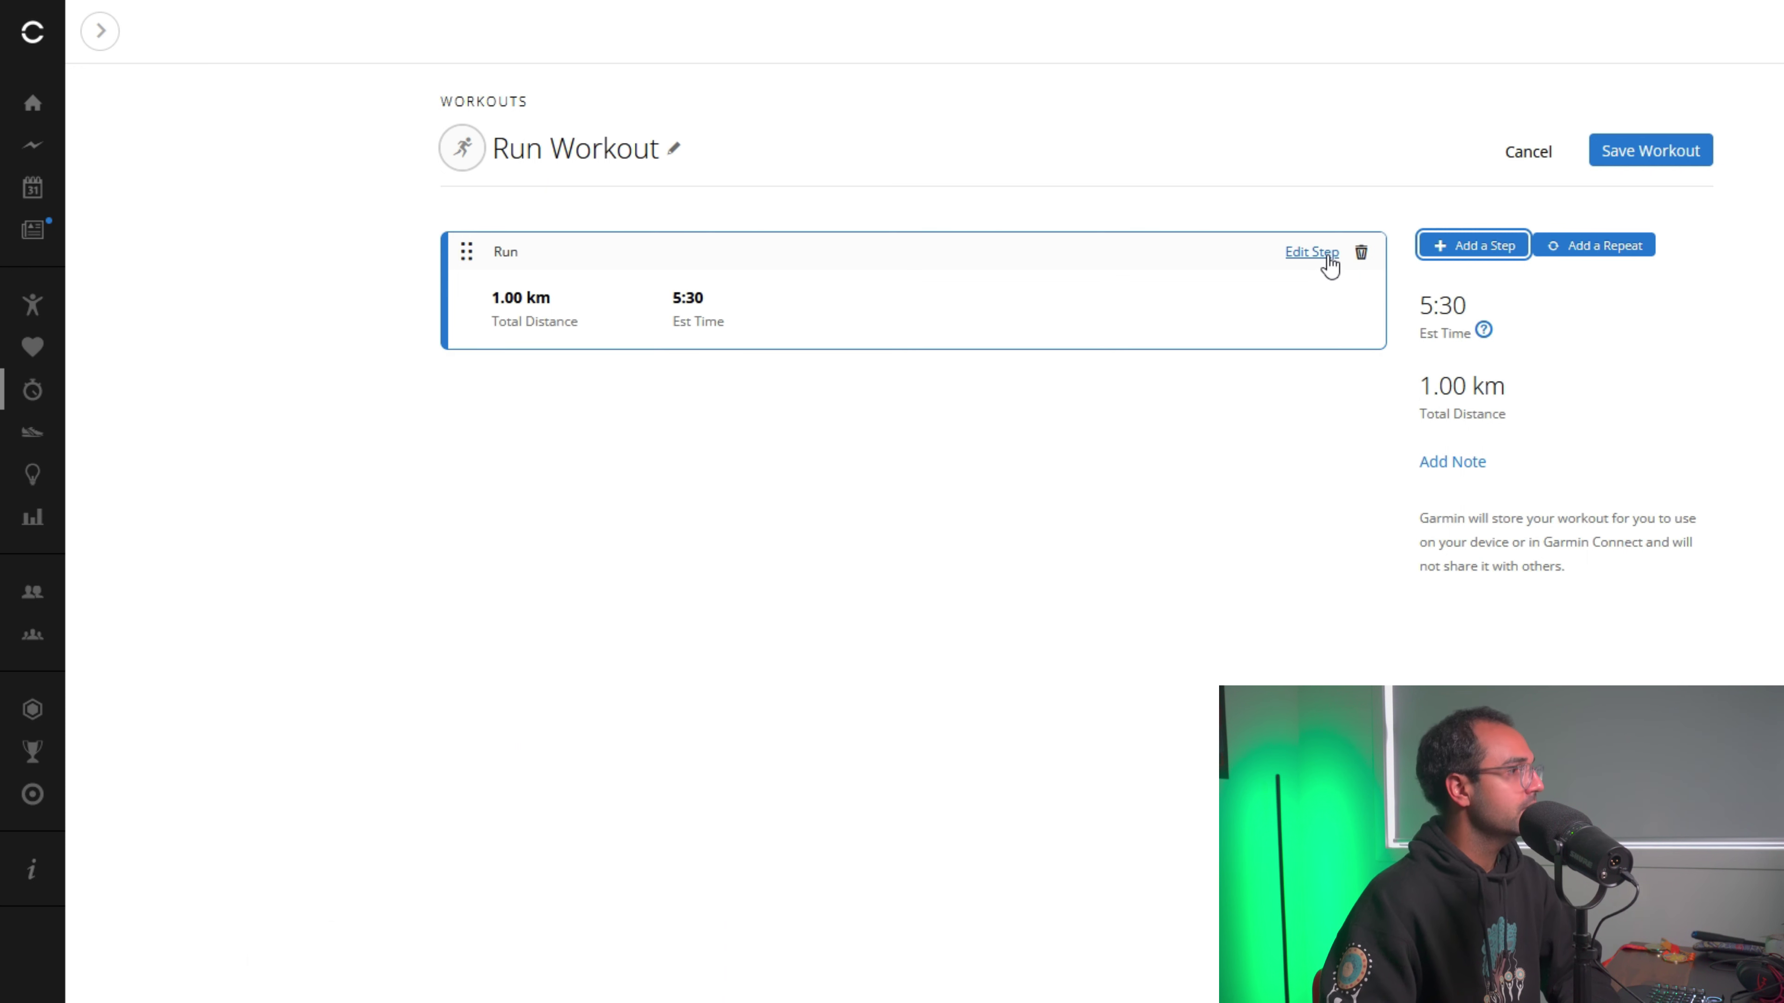
click(1310, 253)
Make the new step a Warm up lasting 00:10:00 by time.
click(987, 344)
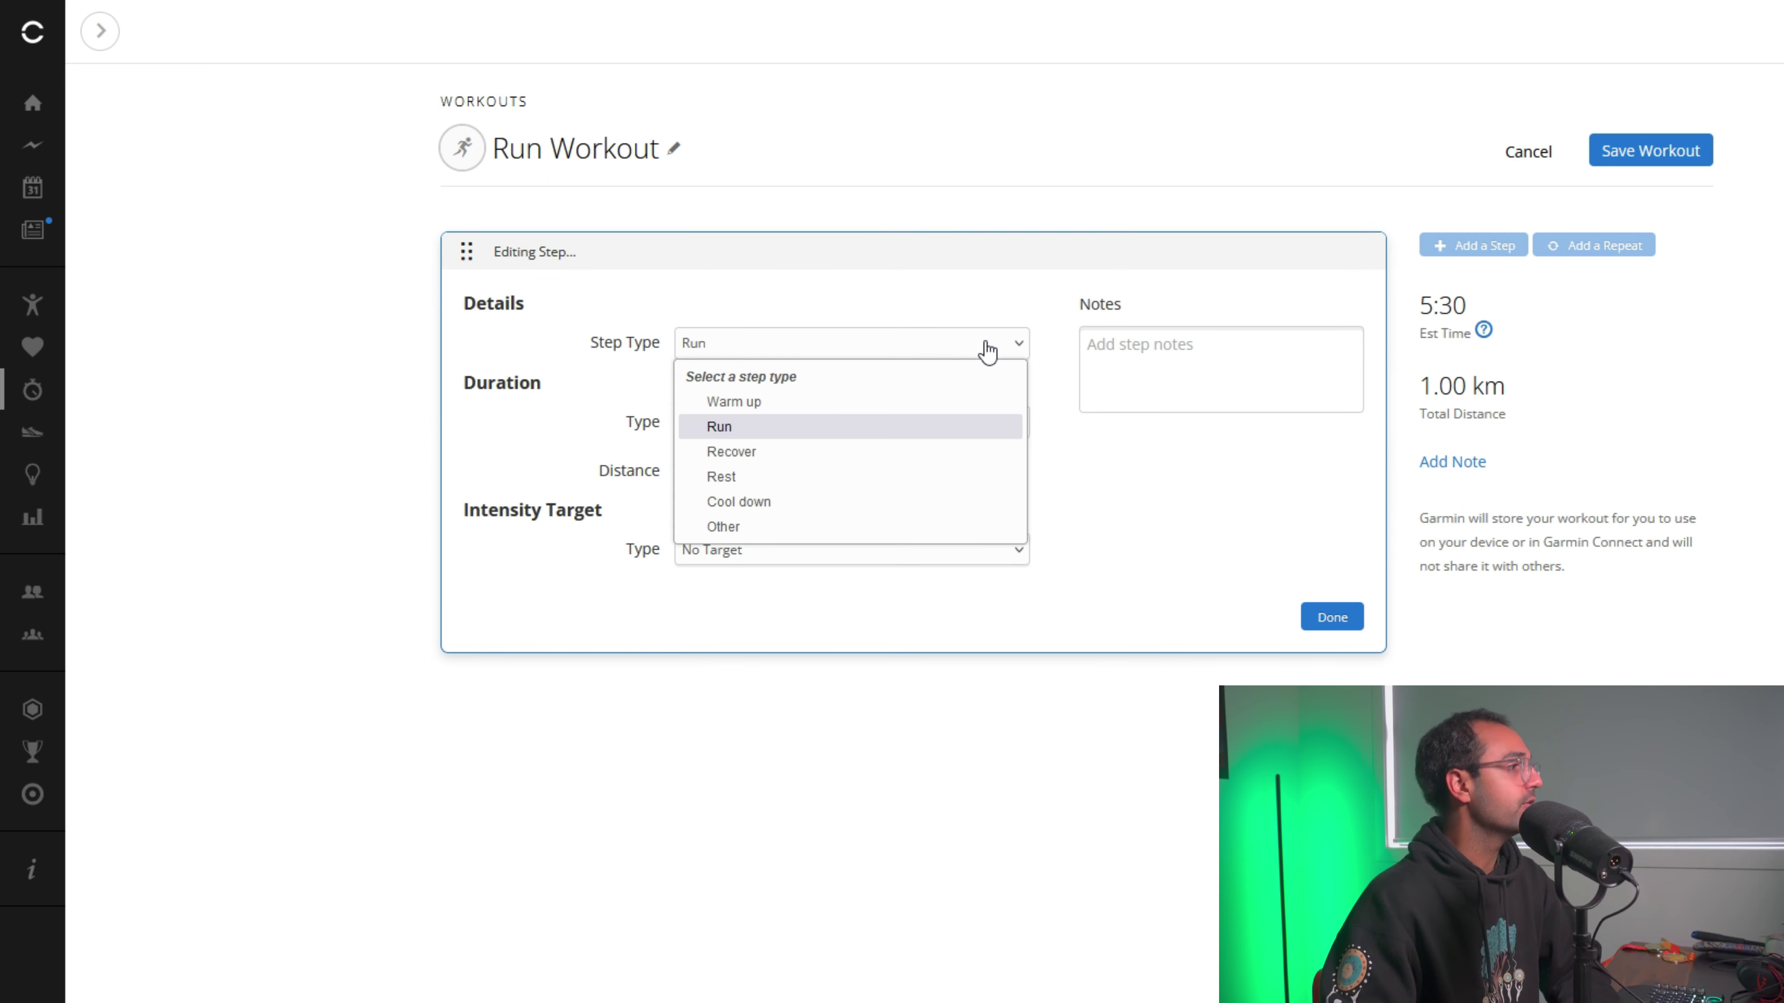
click(908, 402)
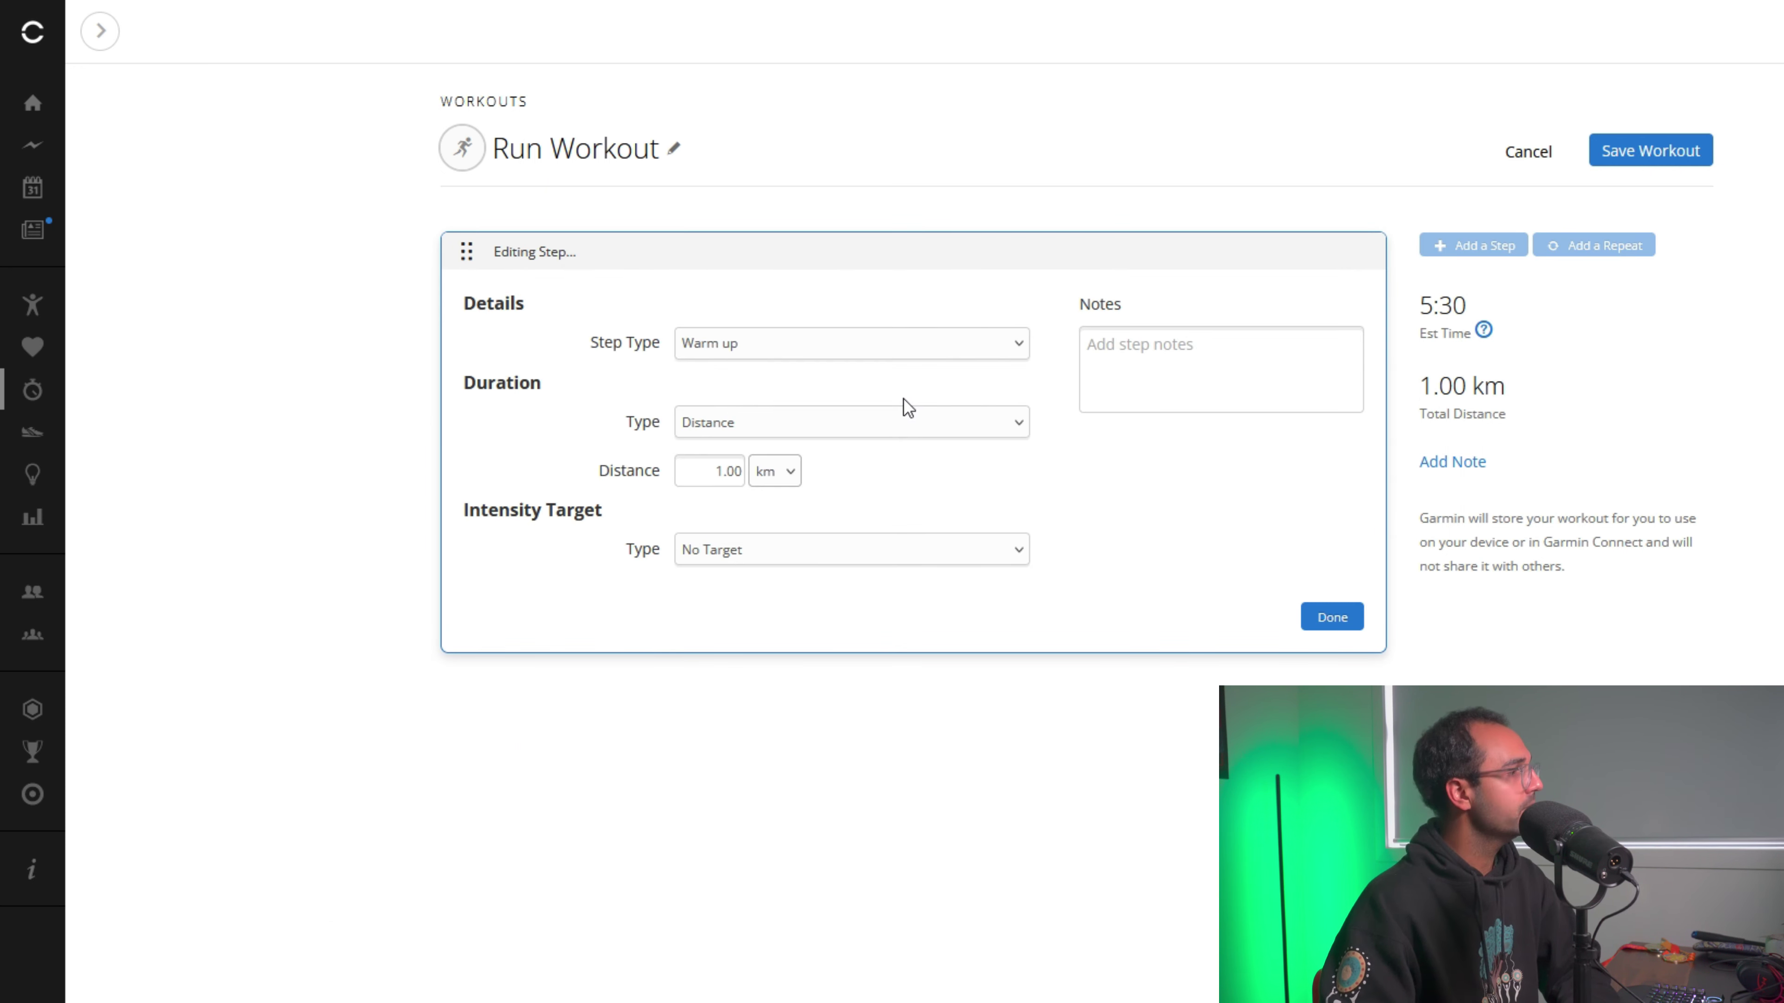
click(887, 431)
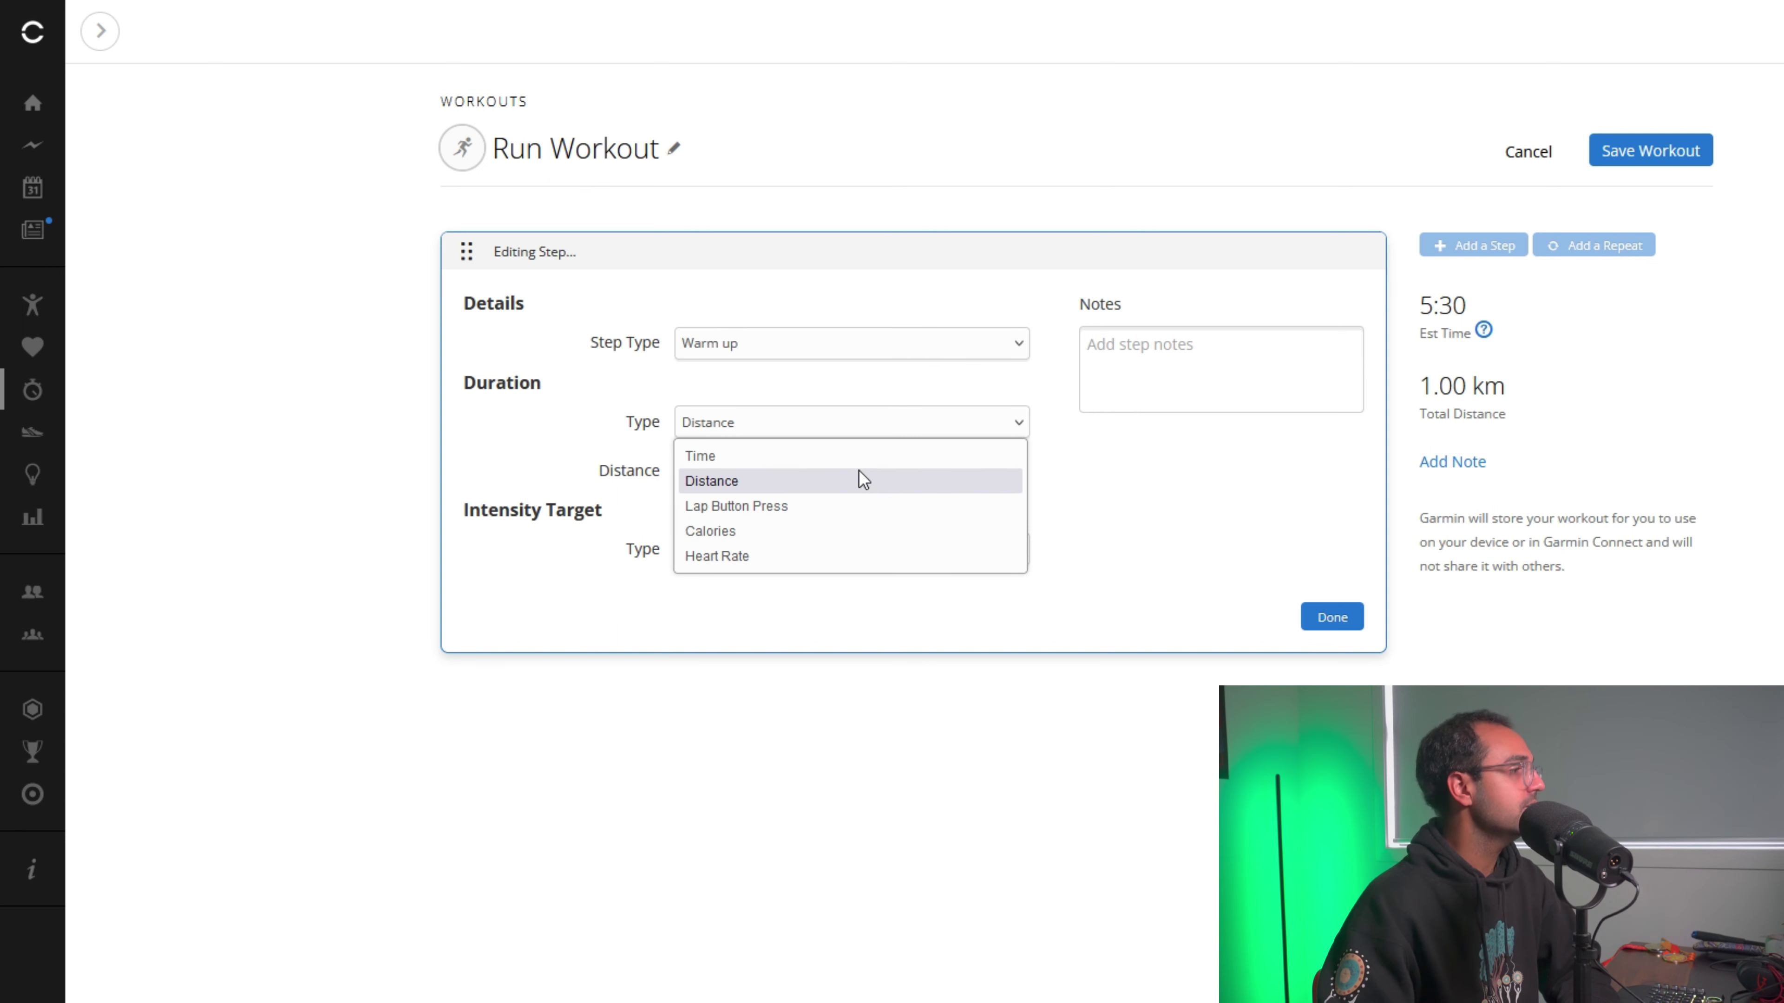
click(856, 456)
click(721, 470)
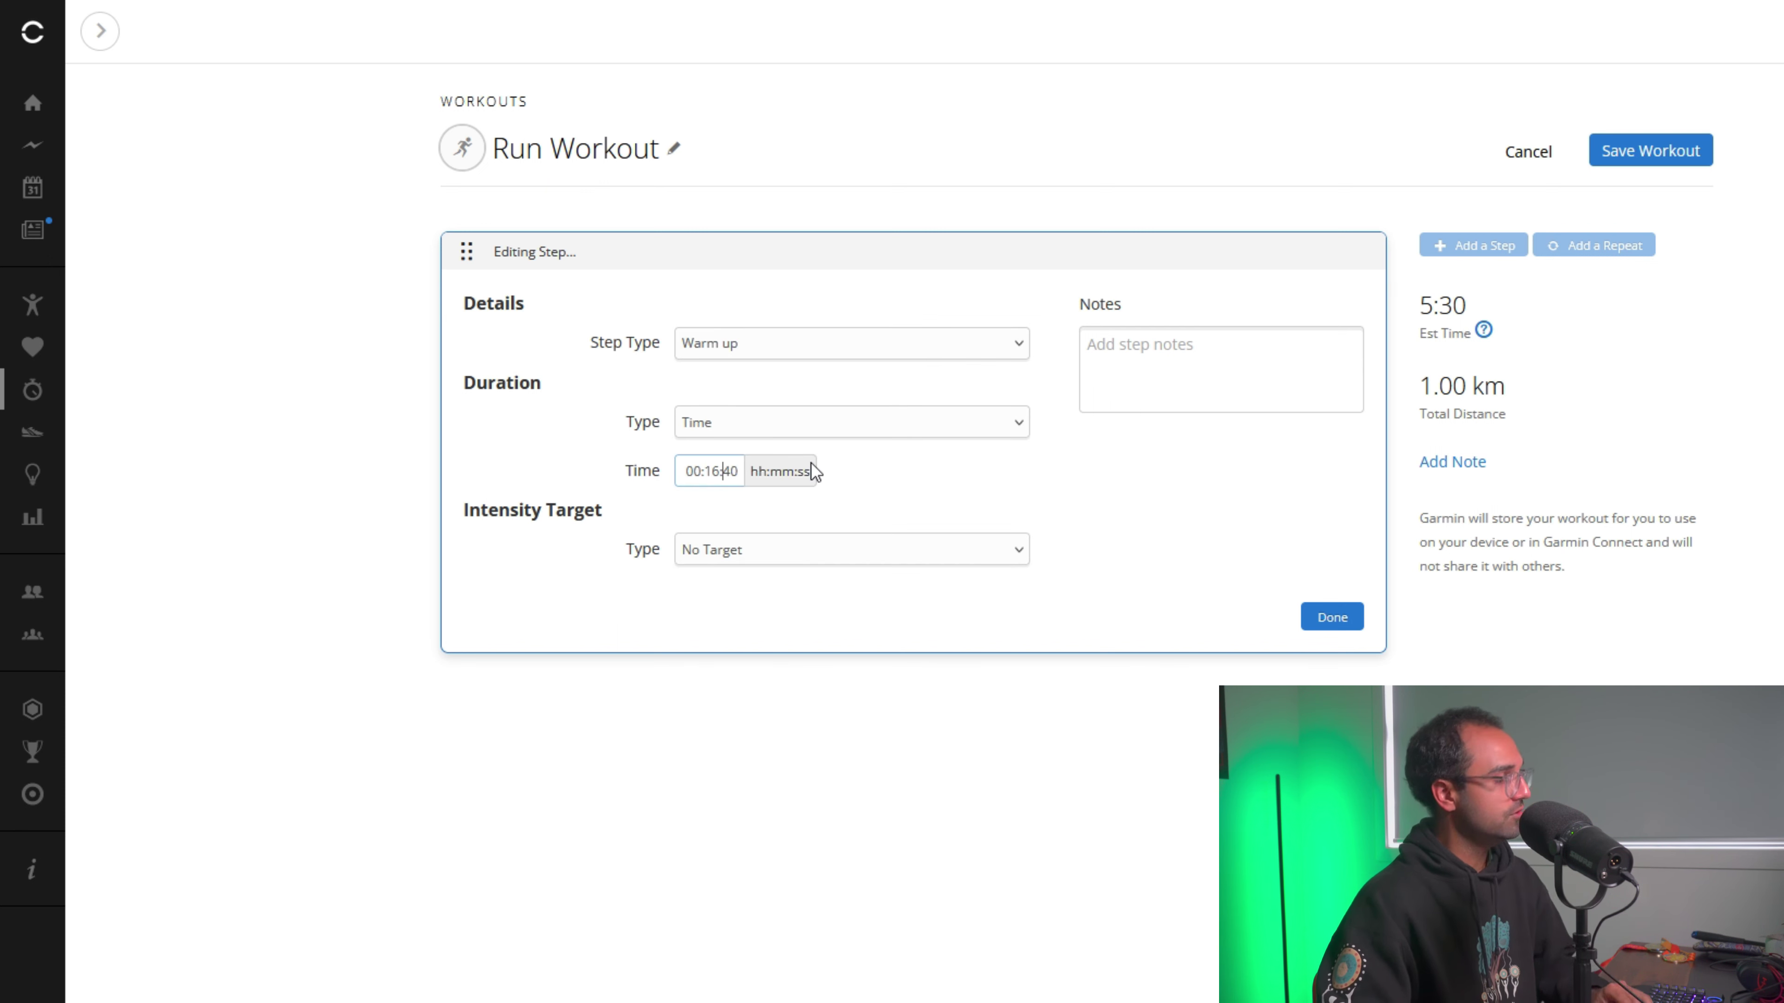
key(BackSpace)
key(BackSpace)
text(0:)
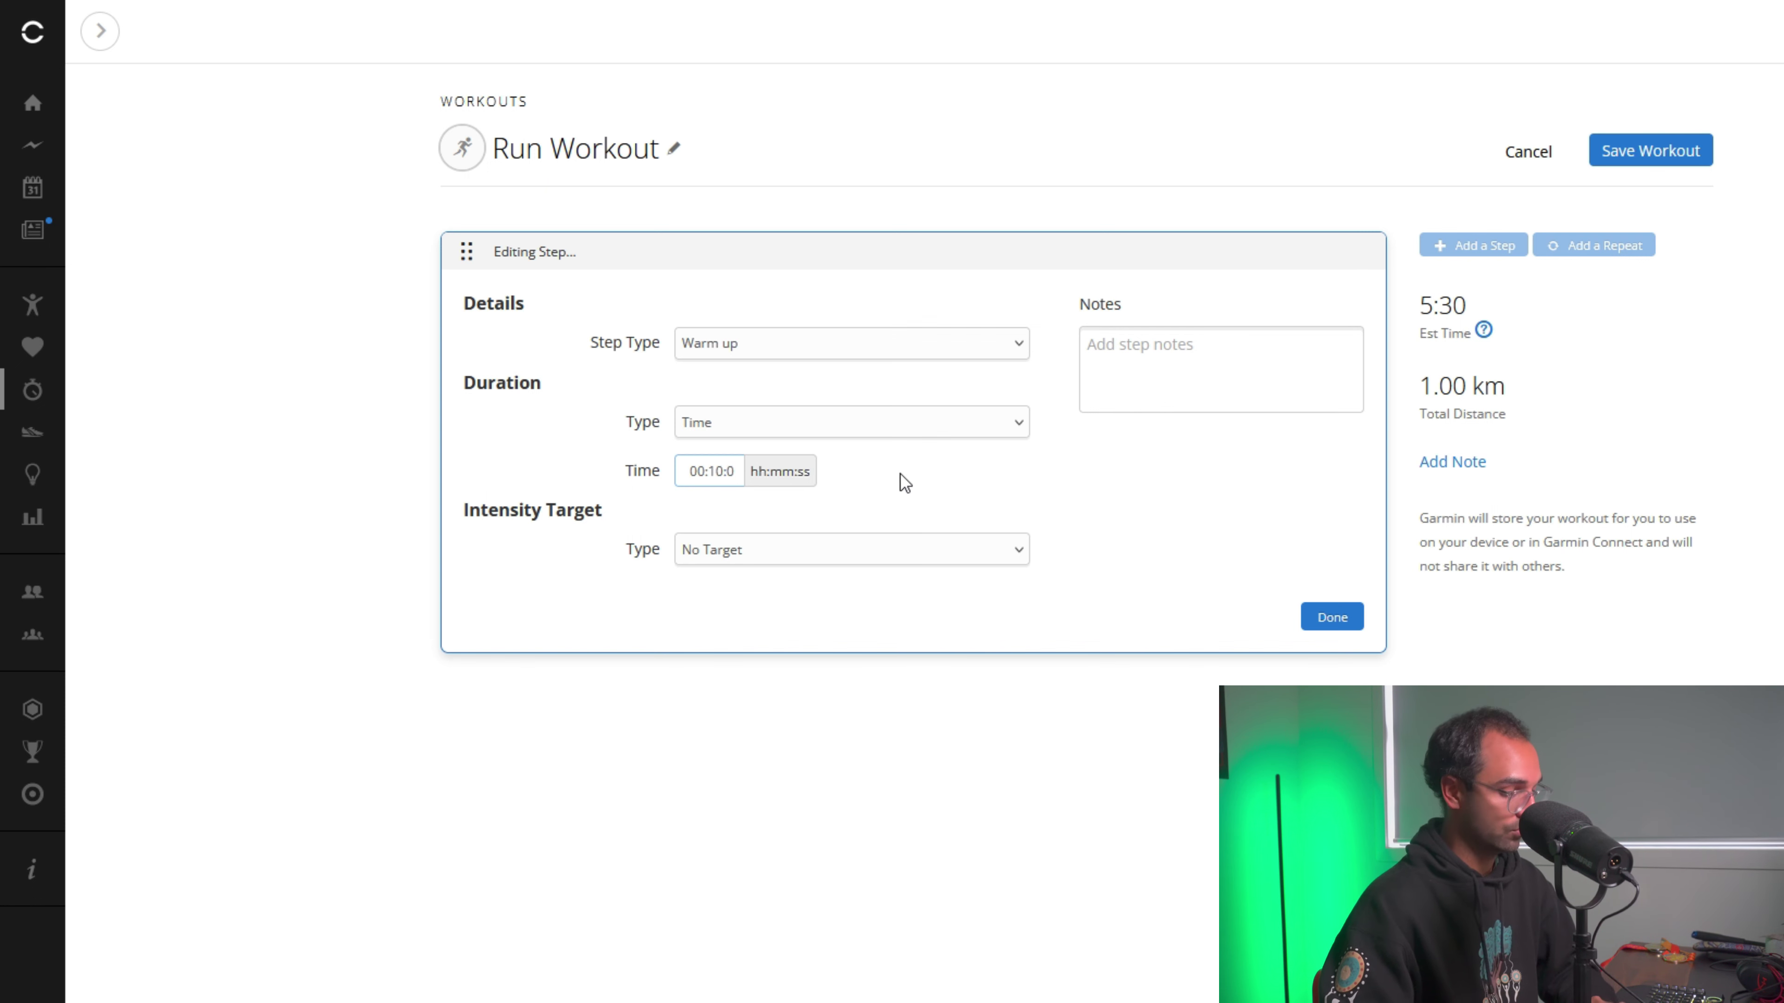
click(1343, 618)
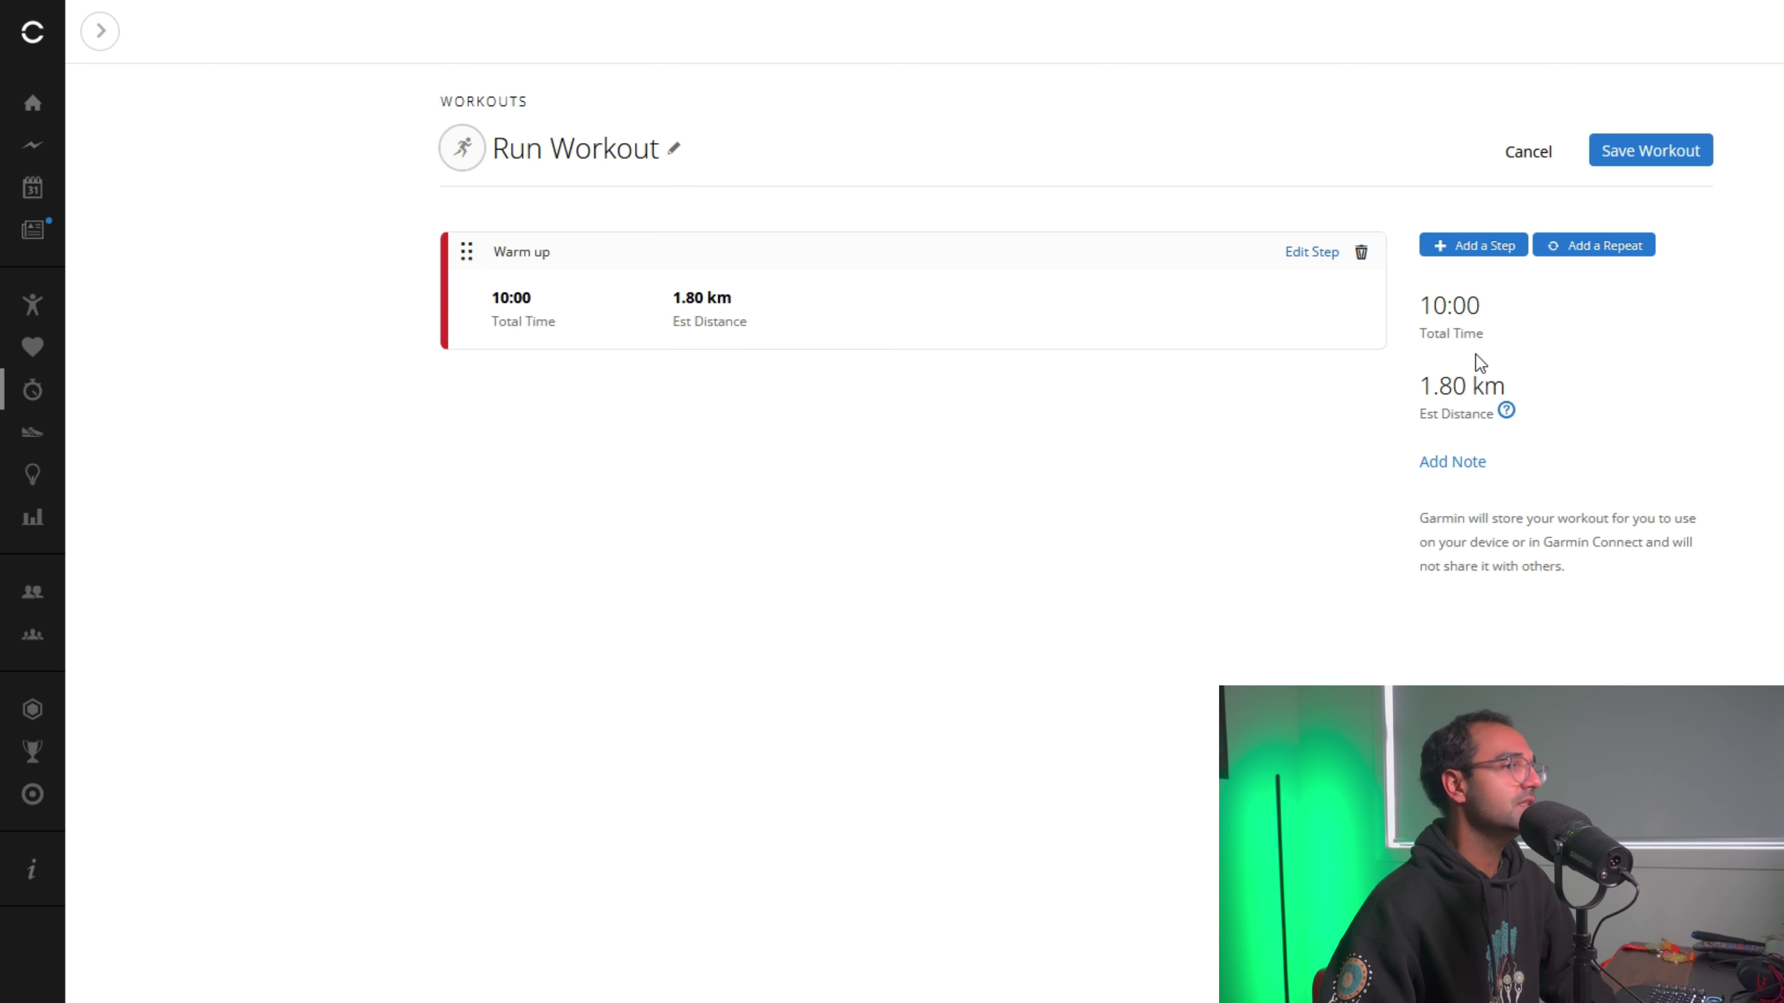
Add a Run/Recover repeat block after the warm-up and set it to 6 repeats.
click(1599, 259)
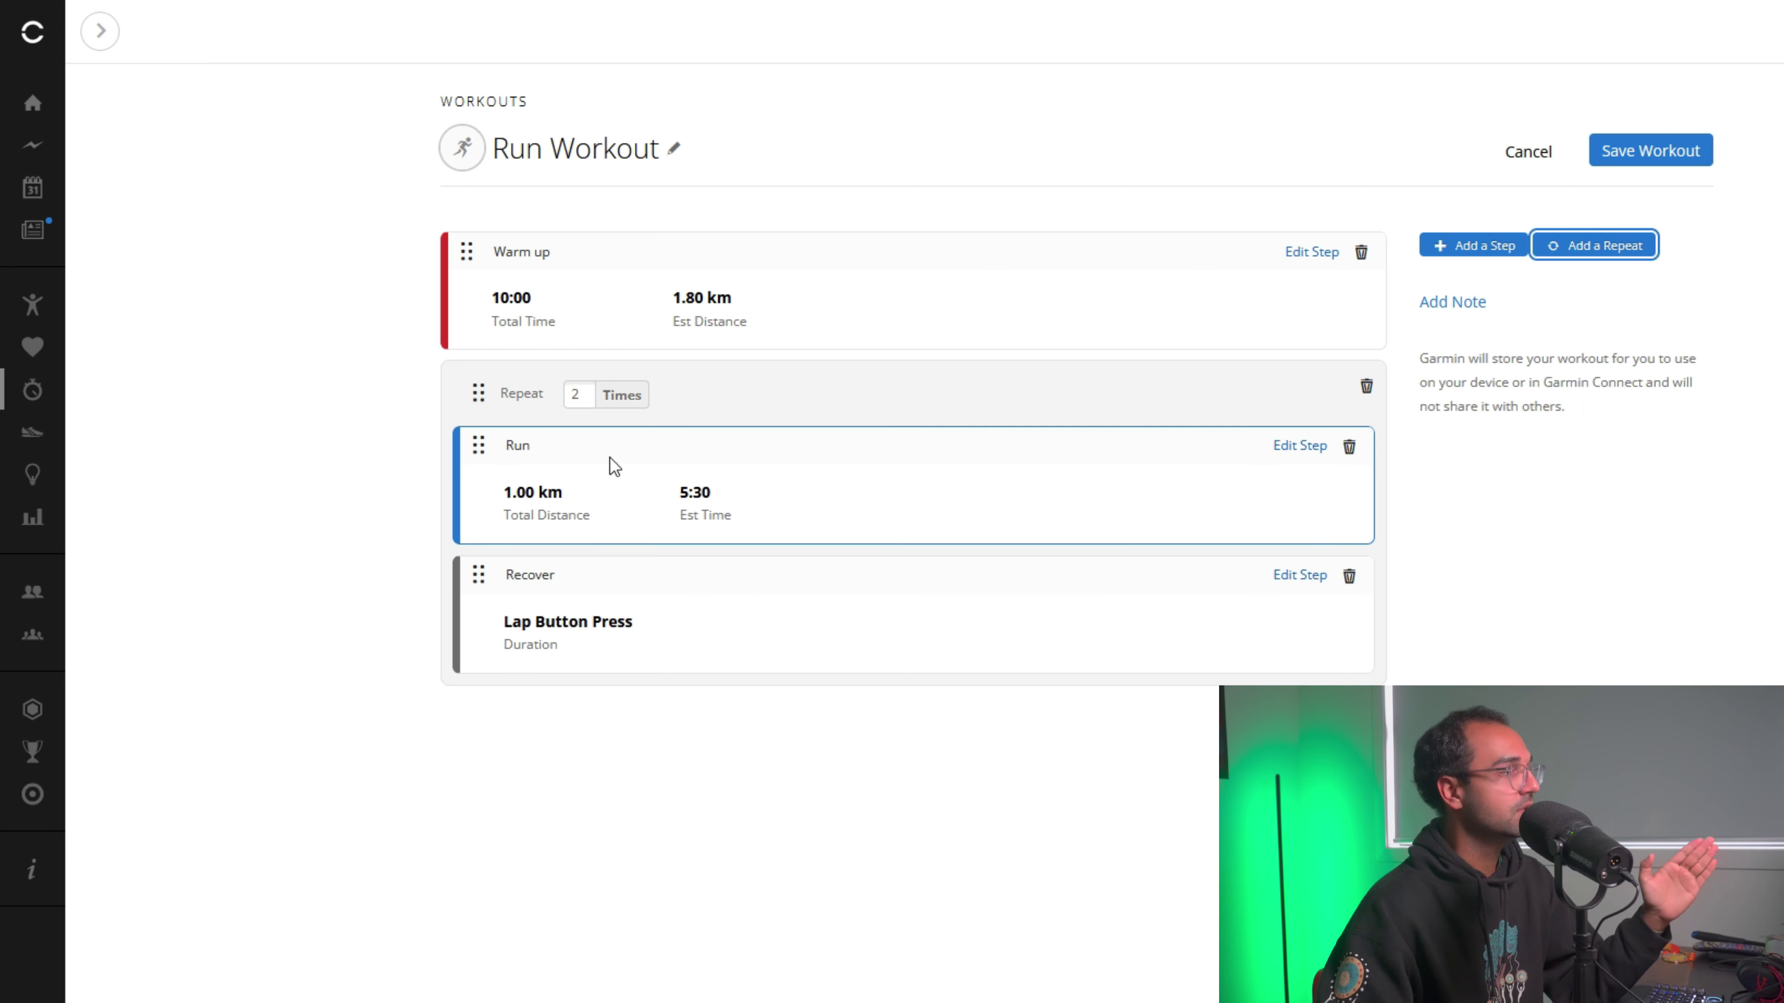
click(589, 393)
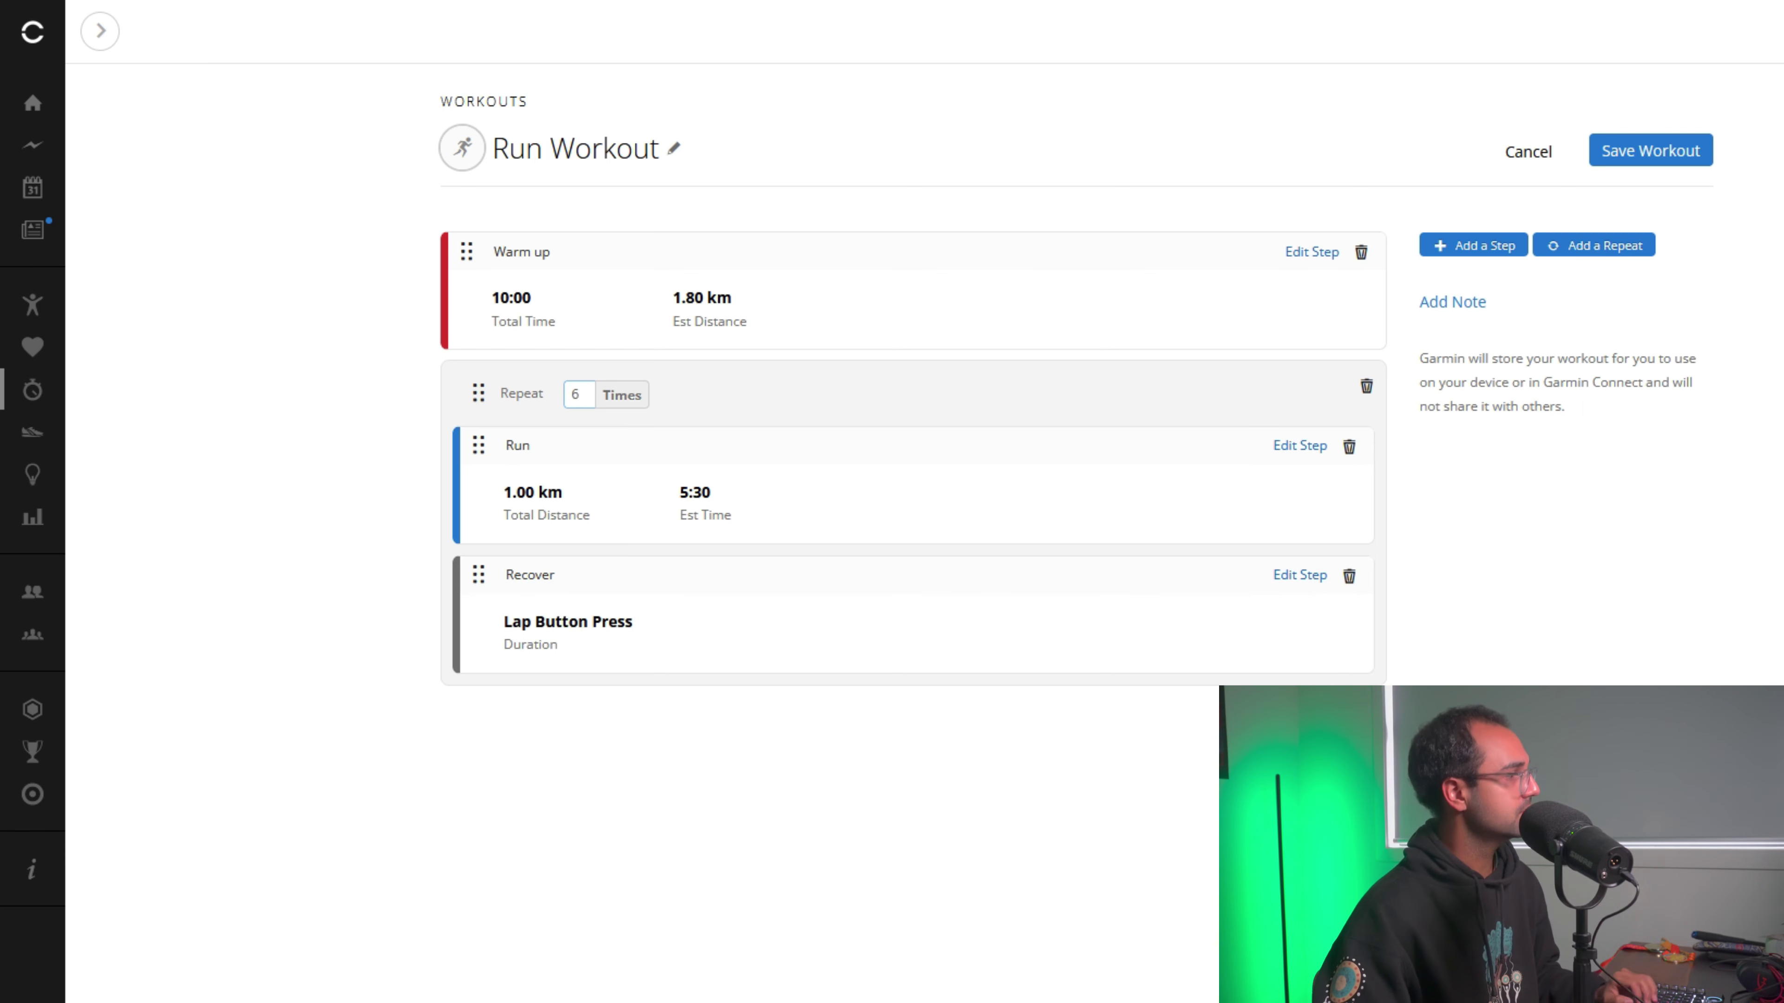
click(1307, 446)
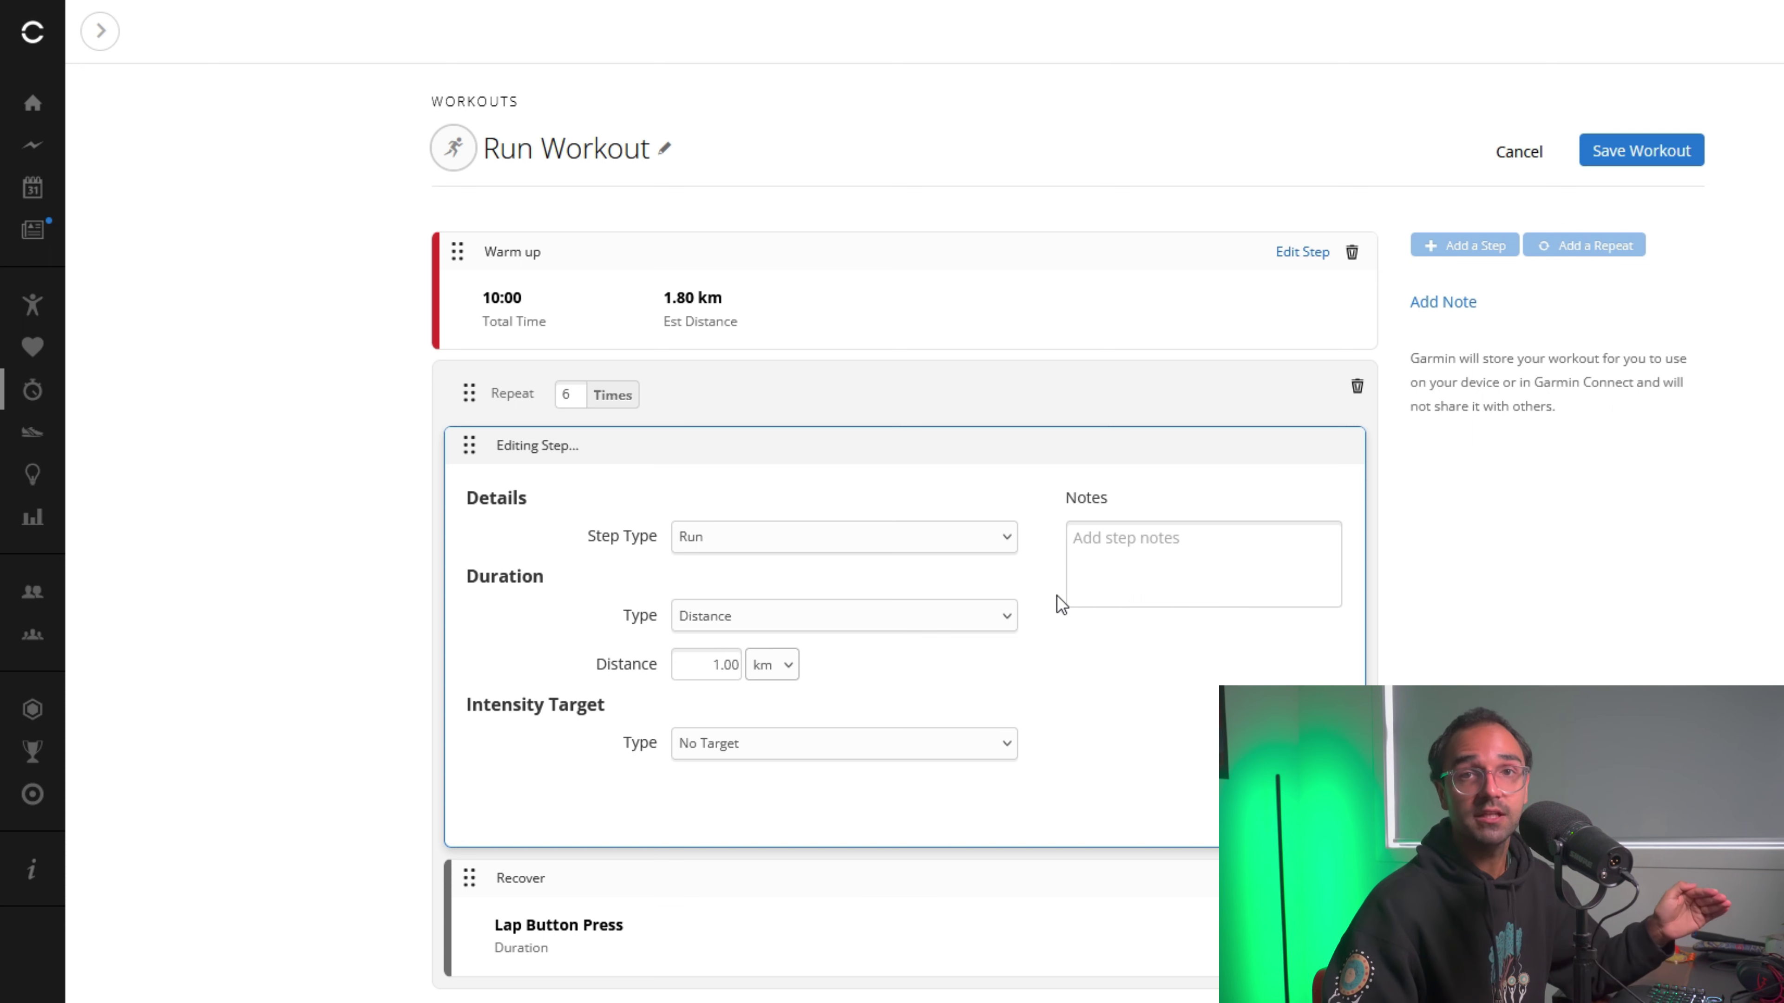
Set the repeated Run step to 0.80 km distance with a 4:00–4:10 min/km pace target.
click(867, 614)
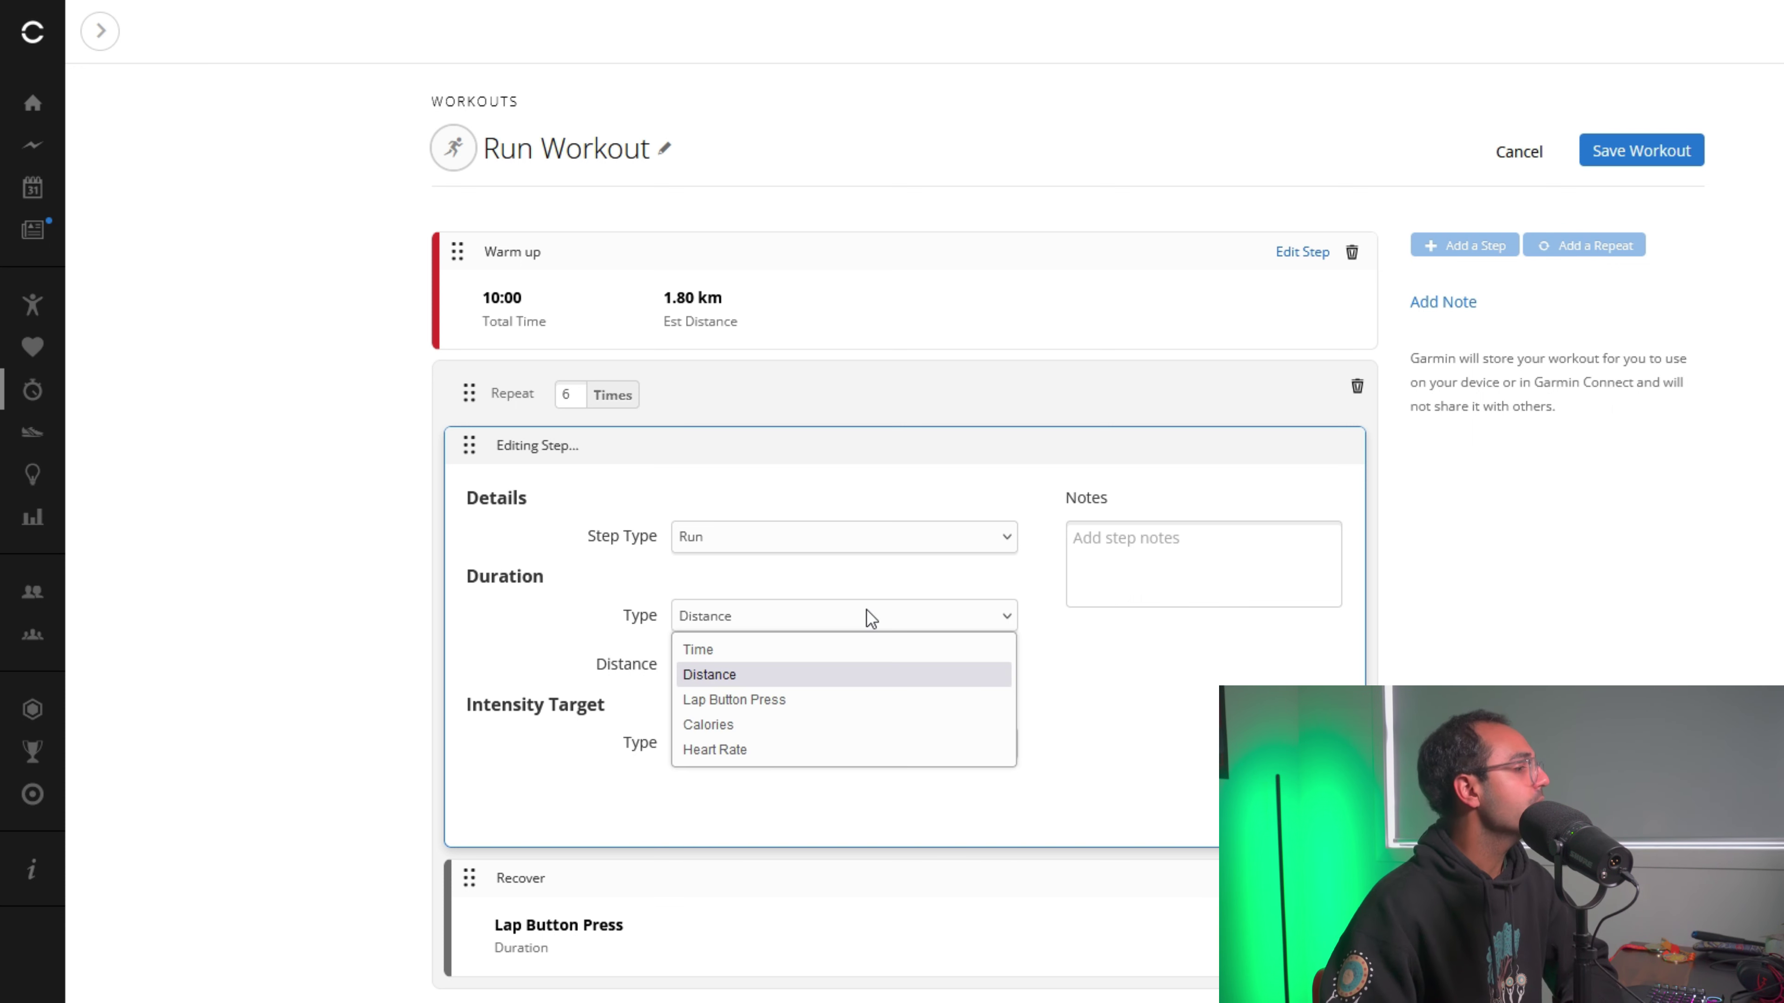
click(855, 676)
click(723, 671)
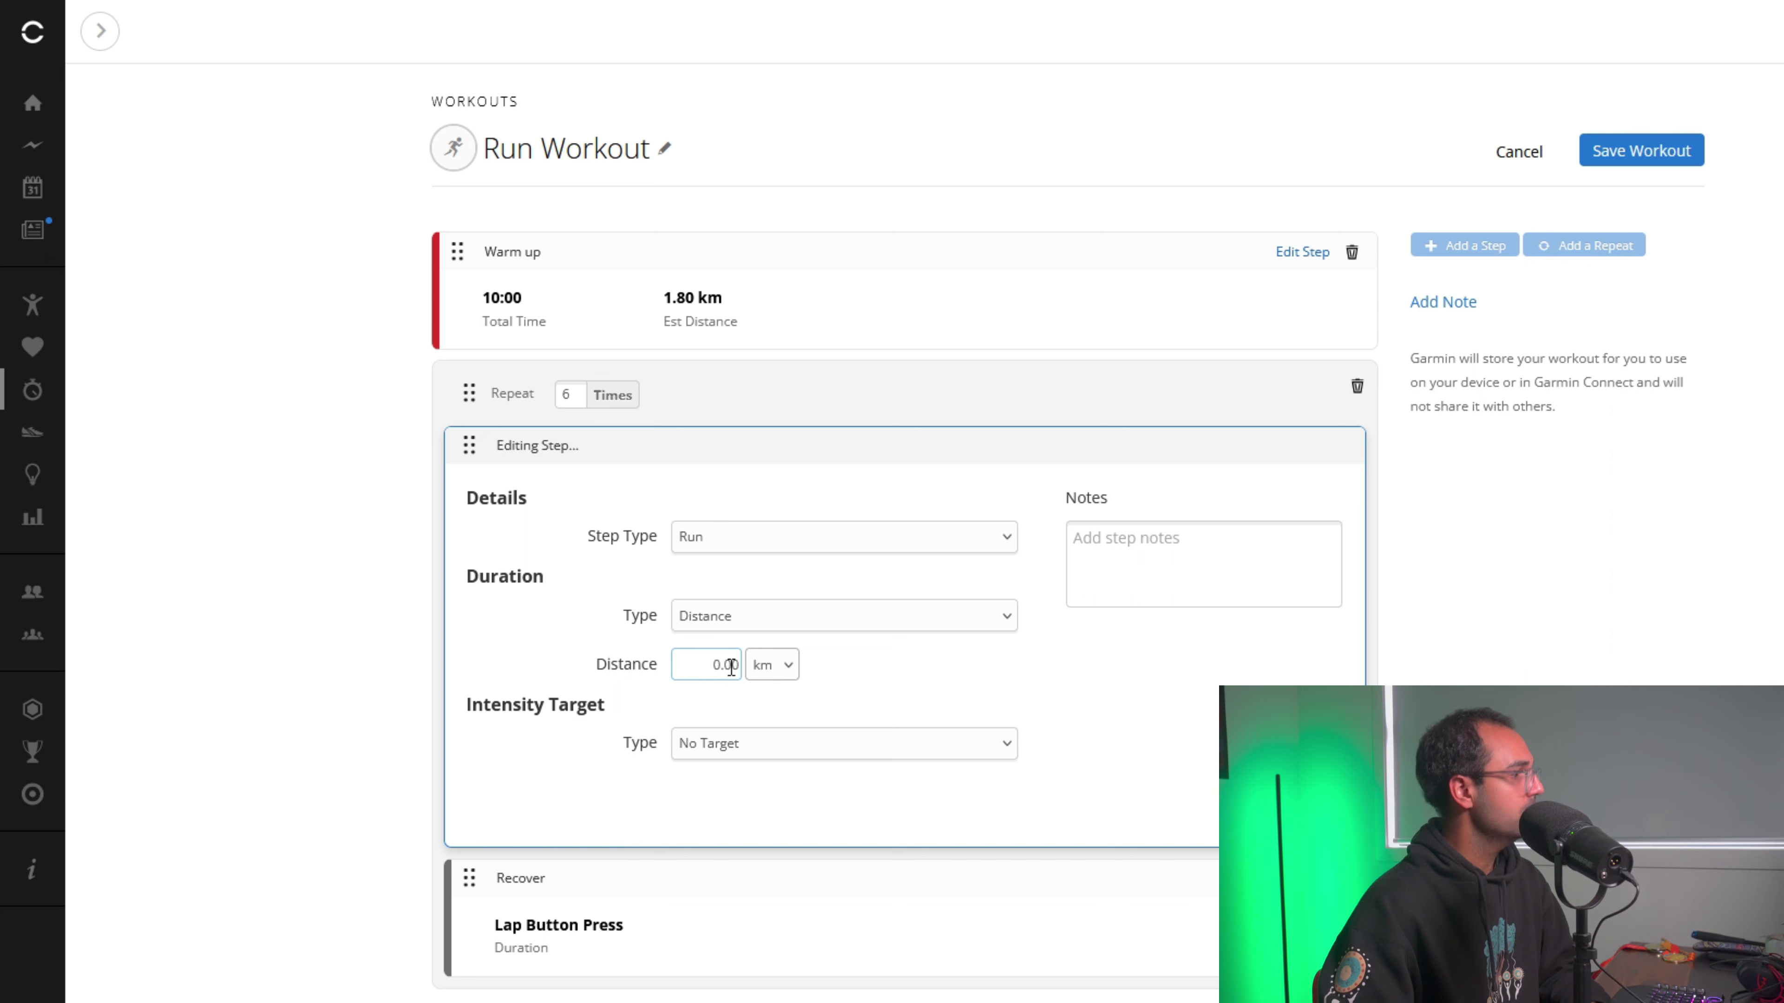
key(BackSpace)
text(8)
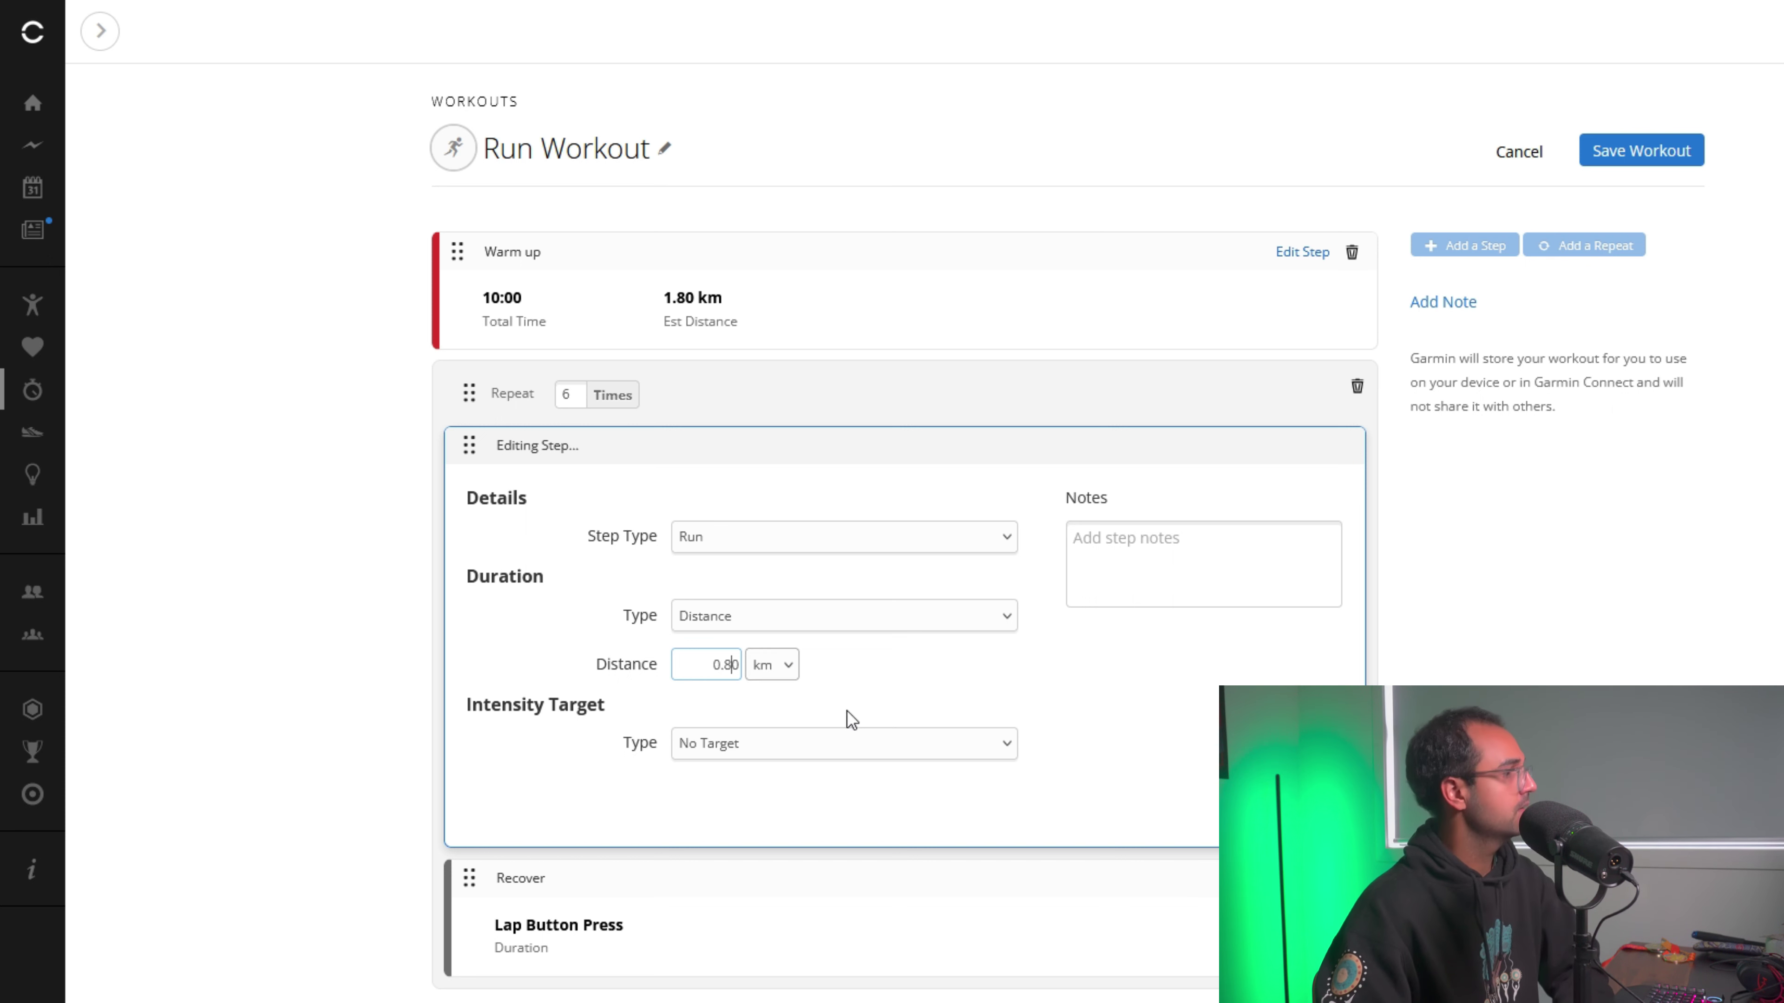
click(920, 747)
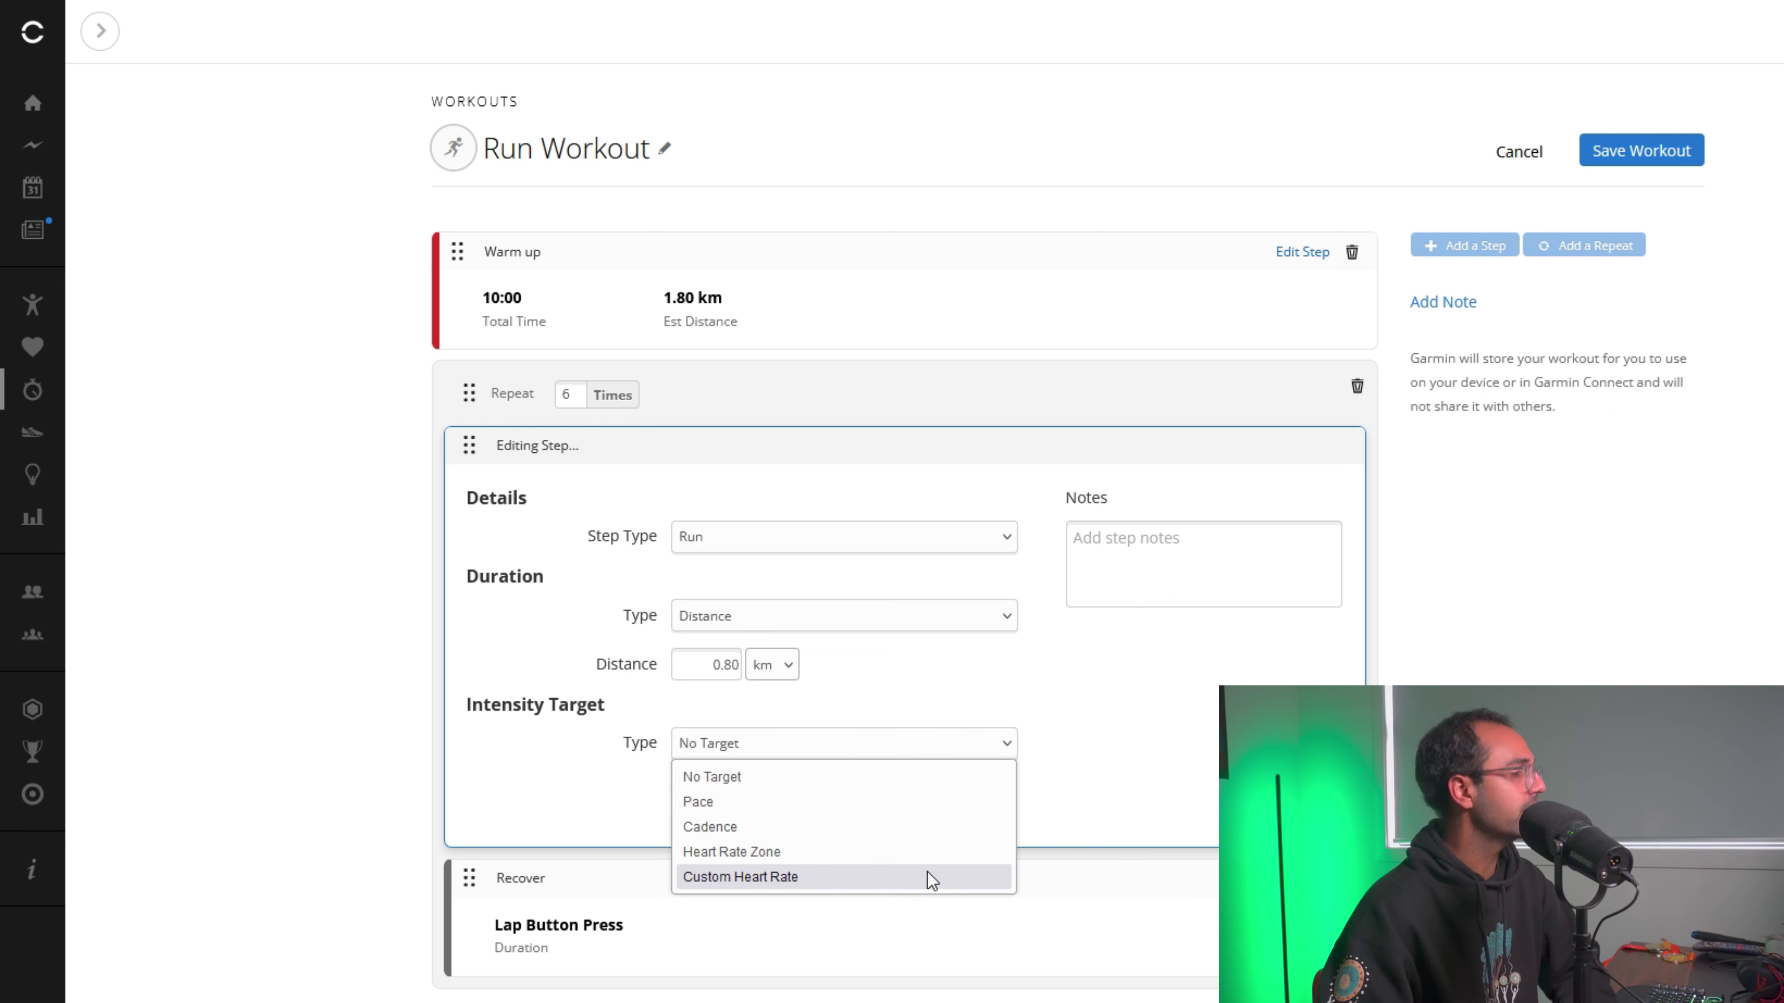
click(915, 815)
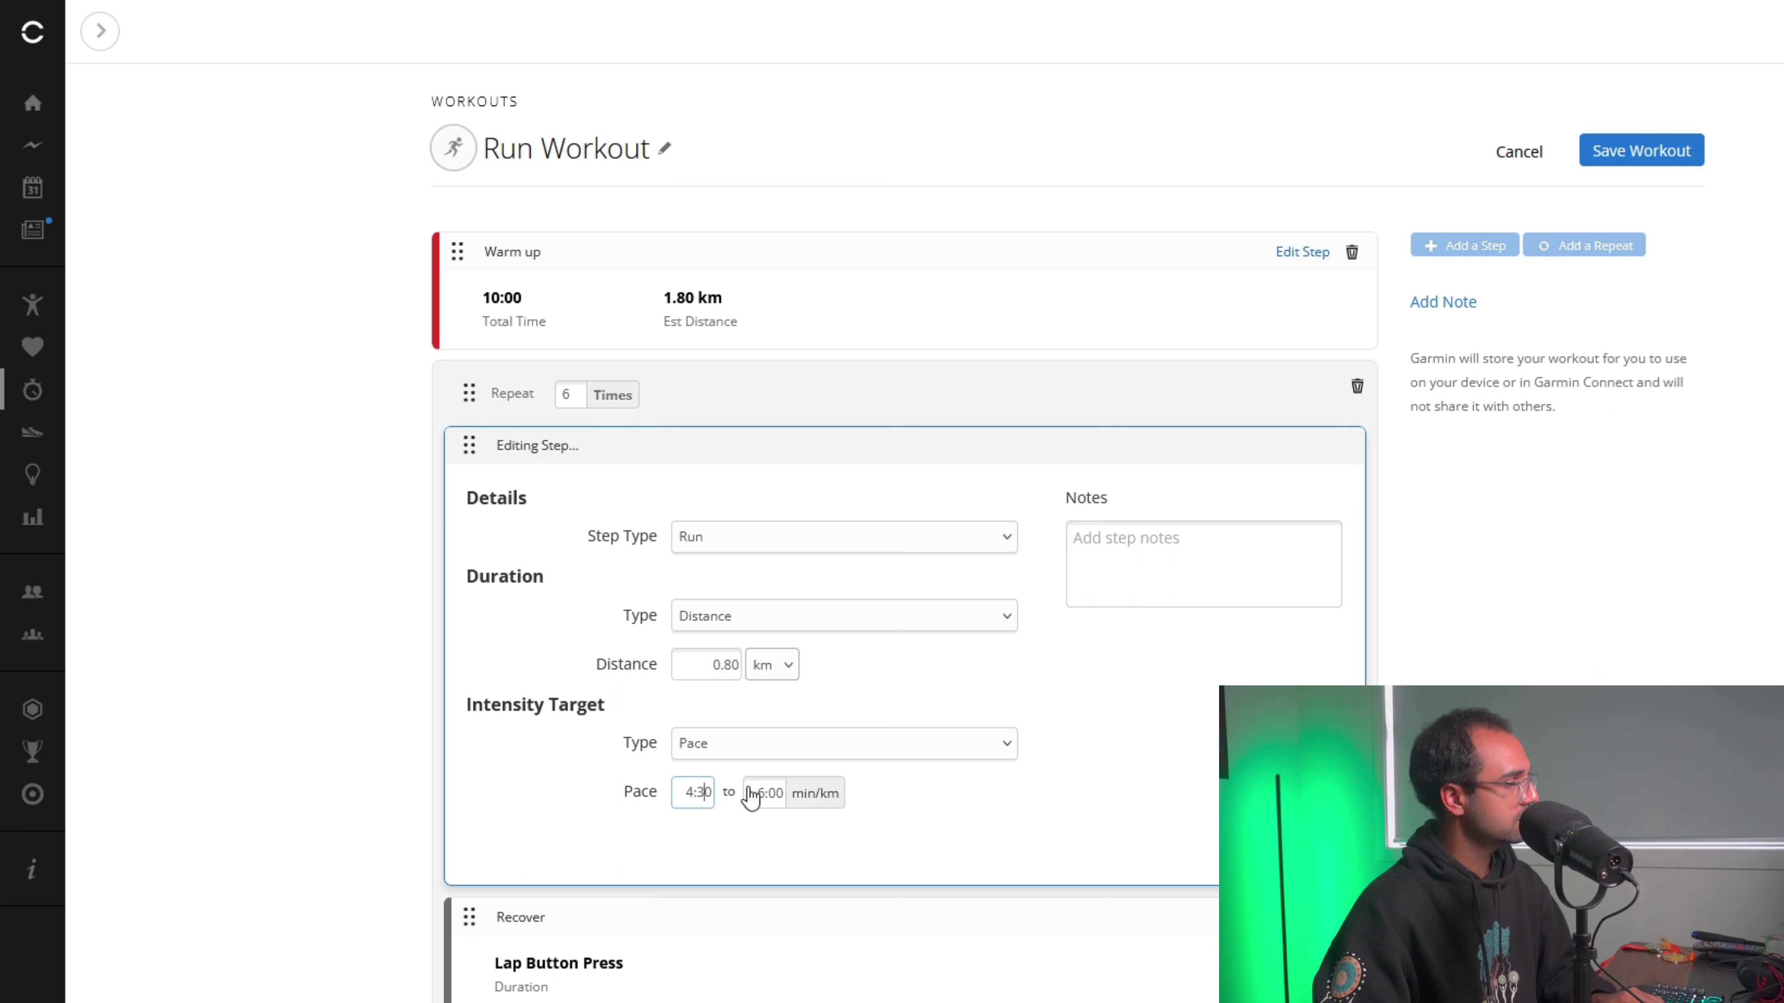
click(776, 793)
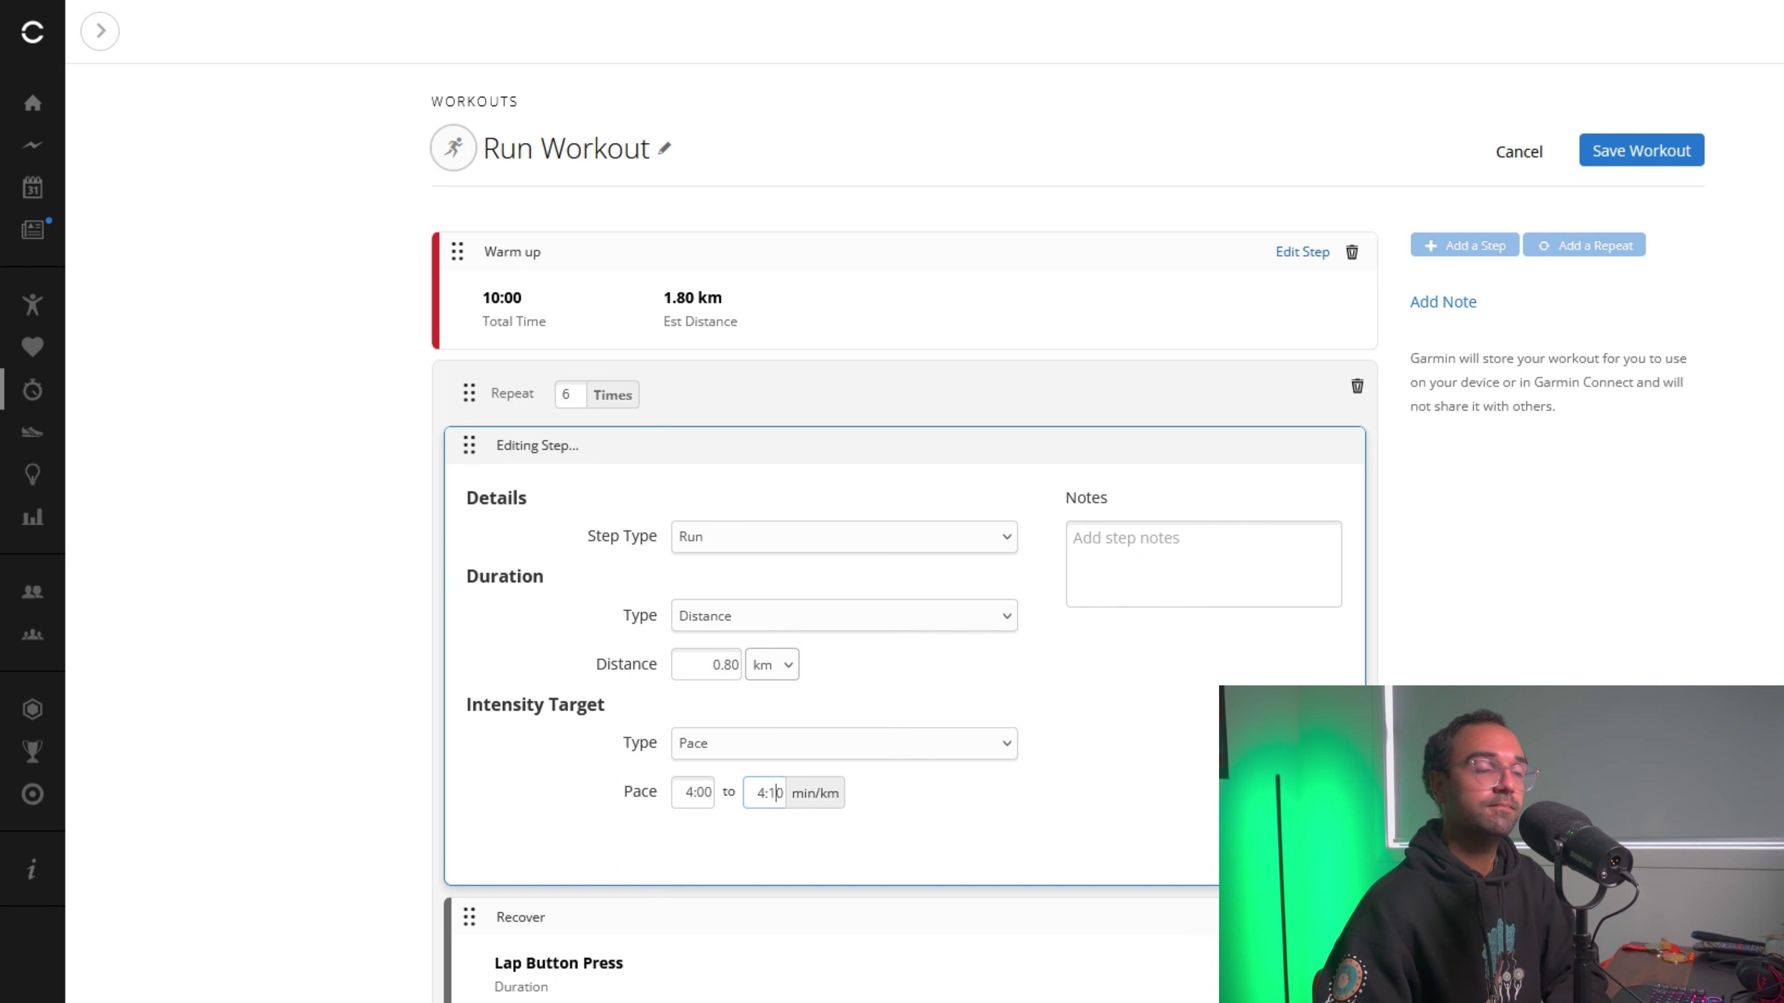
key(Return)
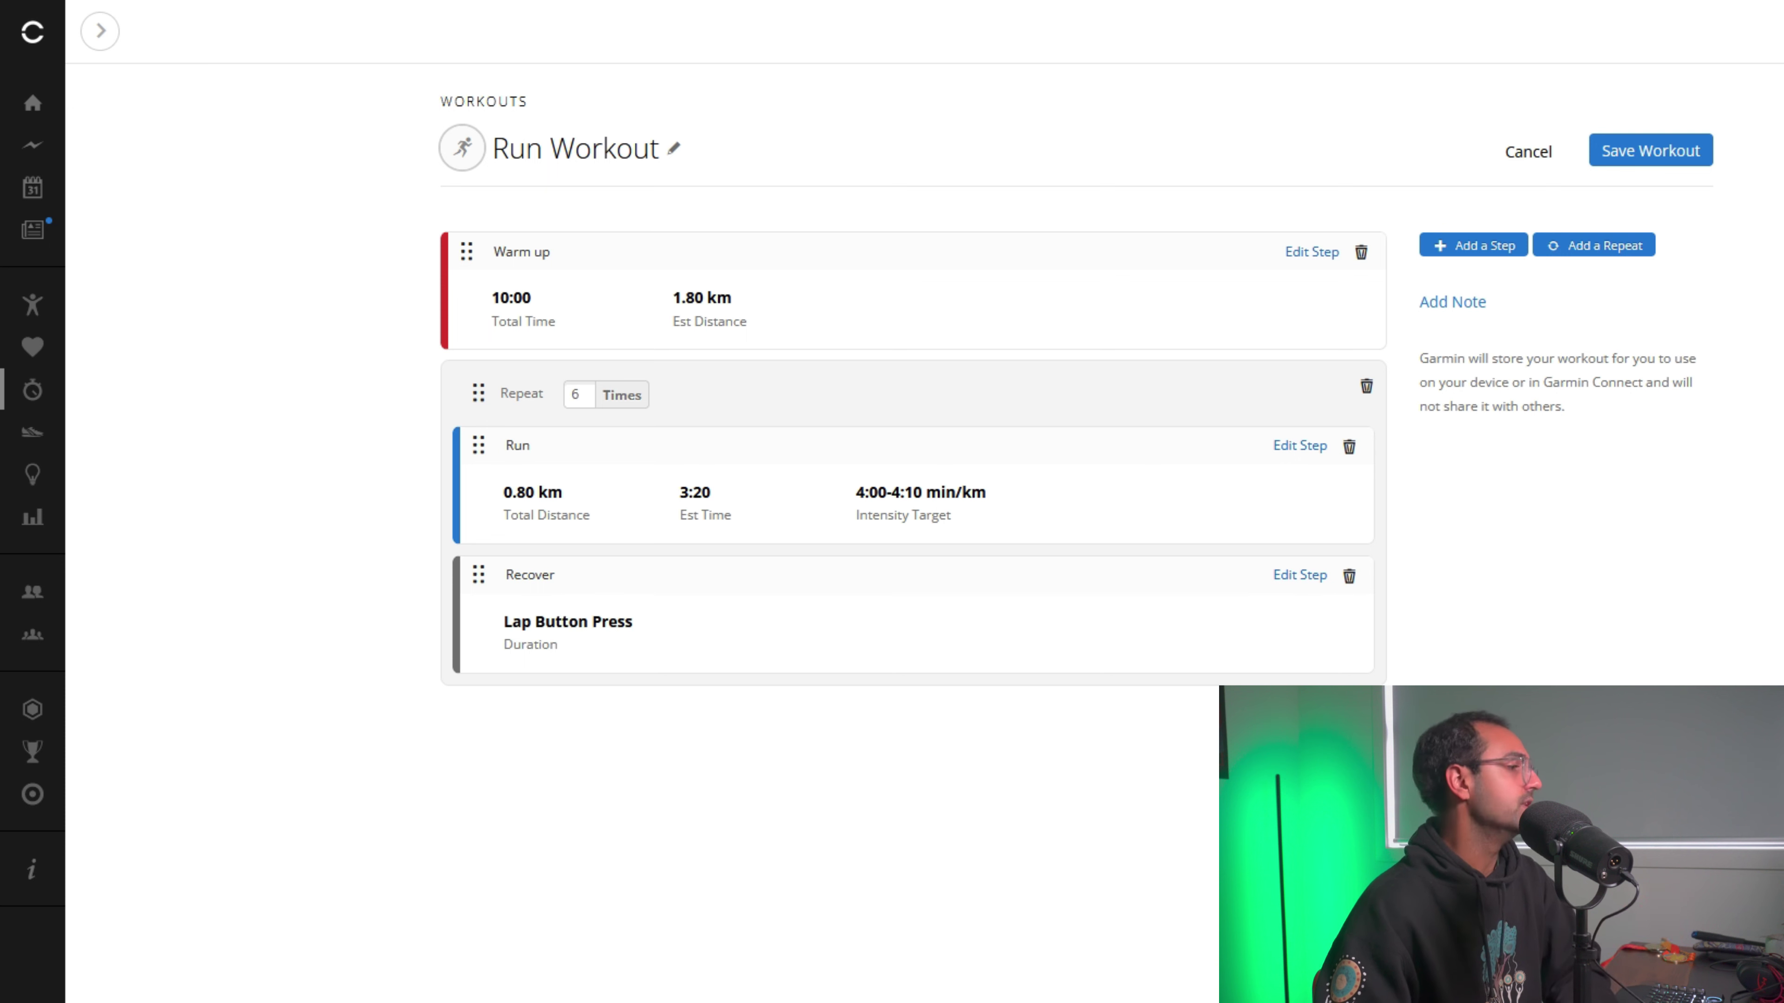
Change the repeated Recover step from lap-button to a 00:02:00 timed duration.
click(1290, 587)
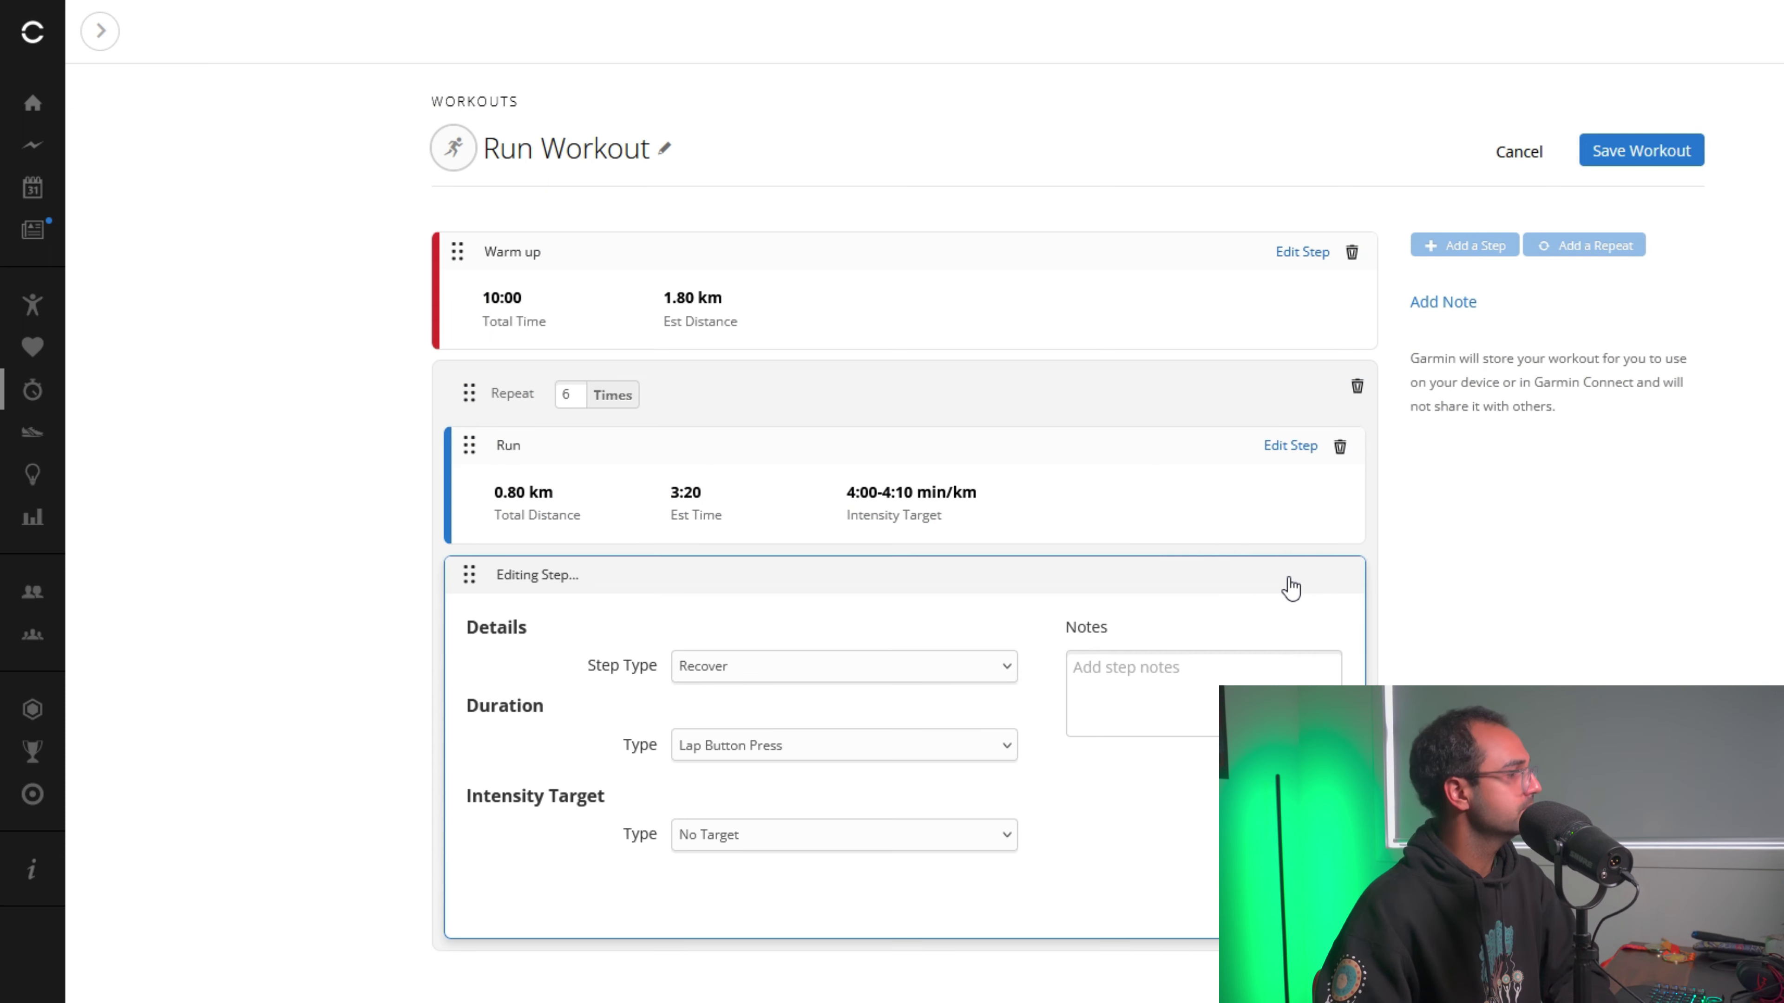
click(967, 753)
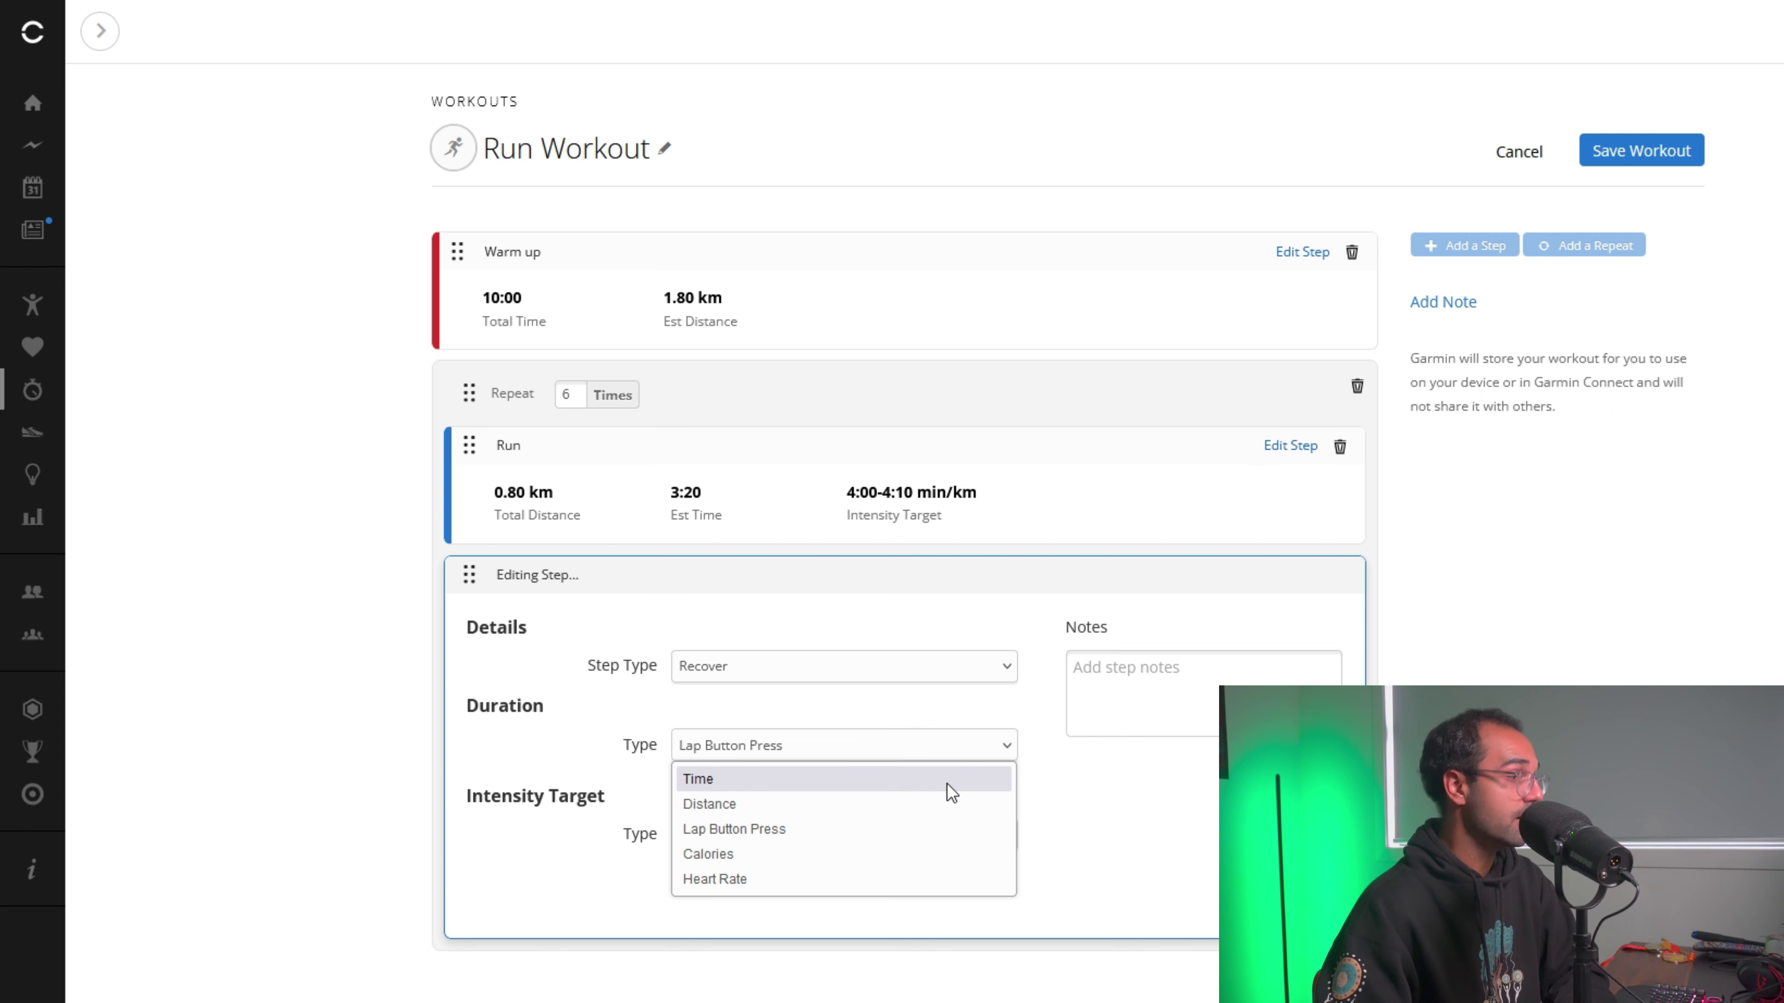
click(946, 782)
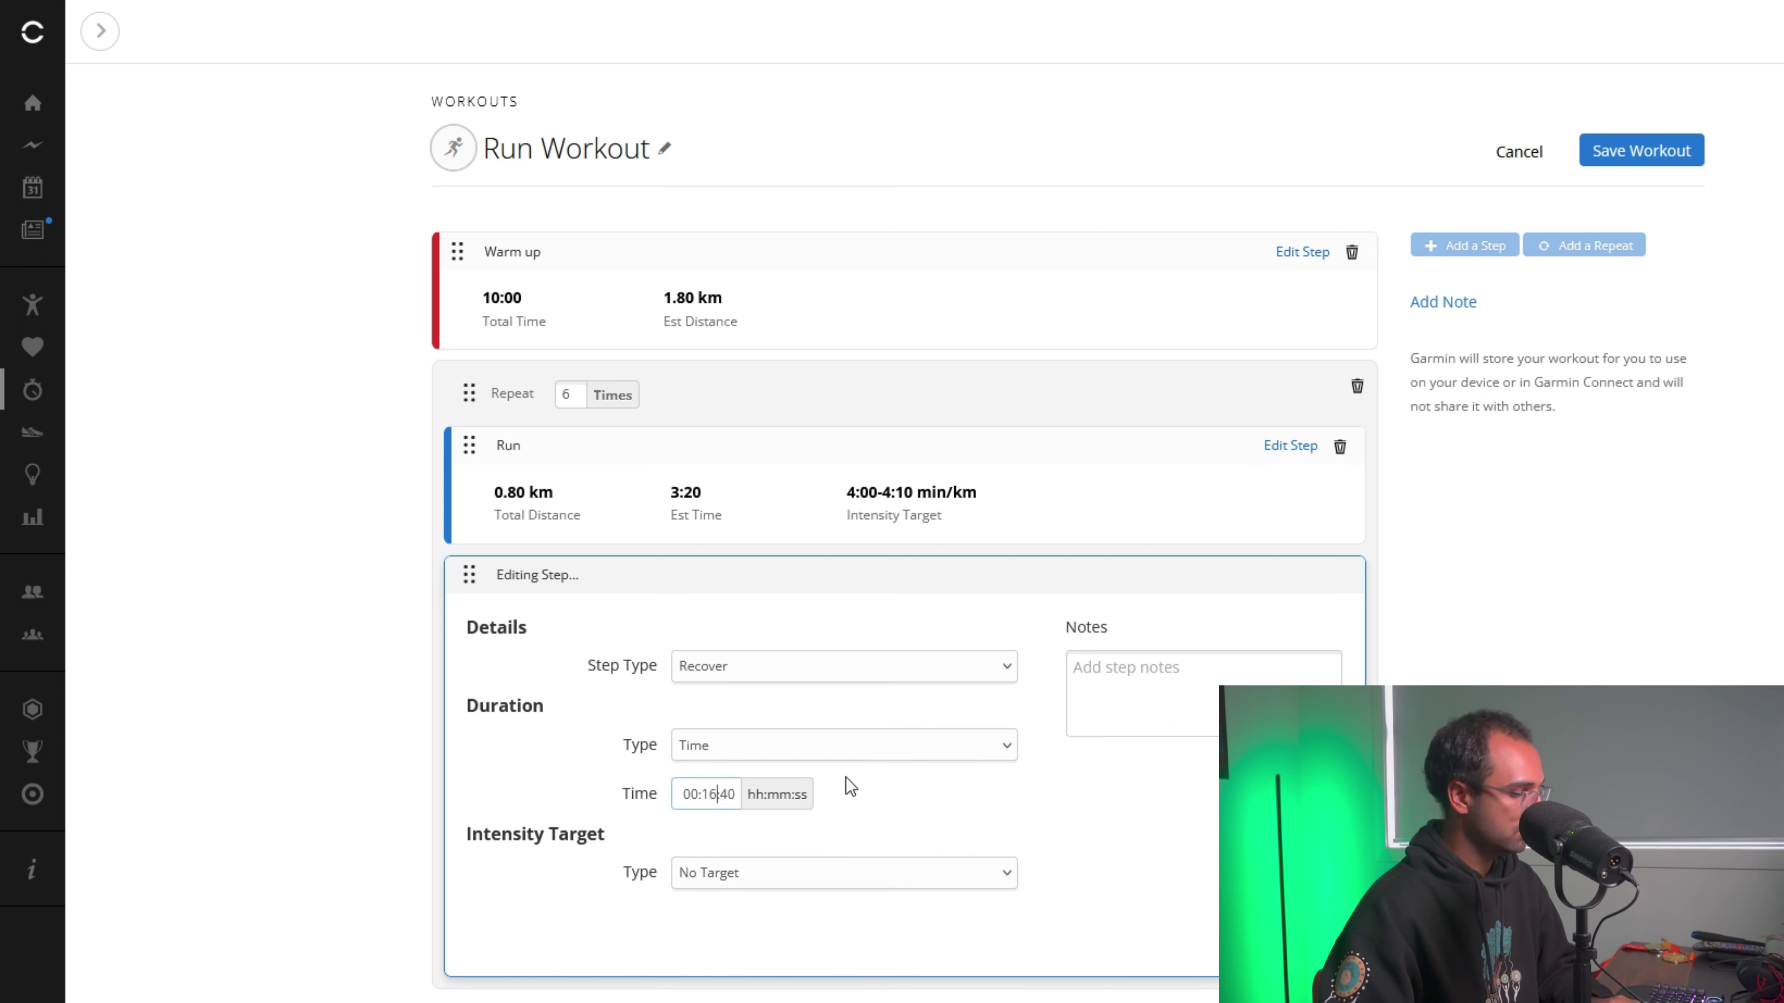
key(BackSpace)
key(BackSpace)
text(0)
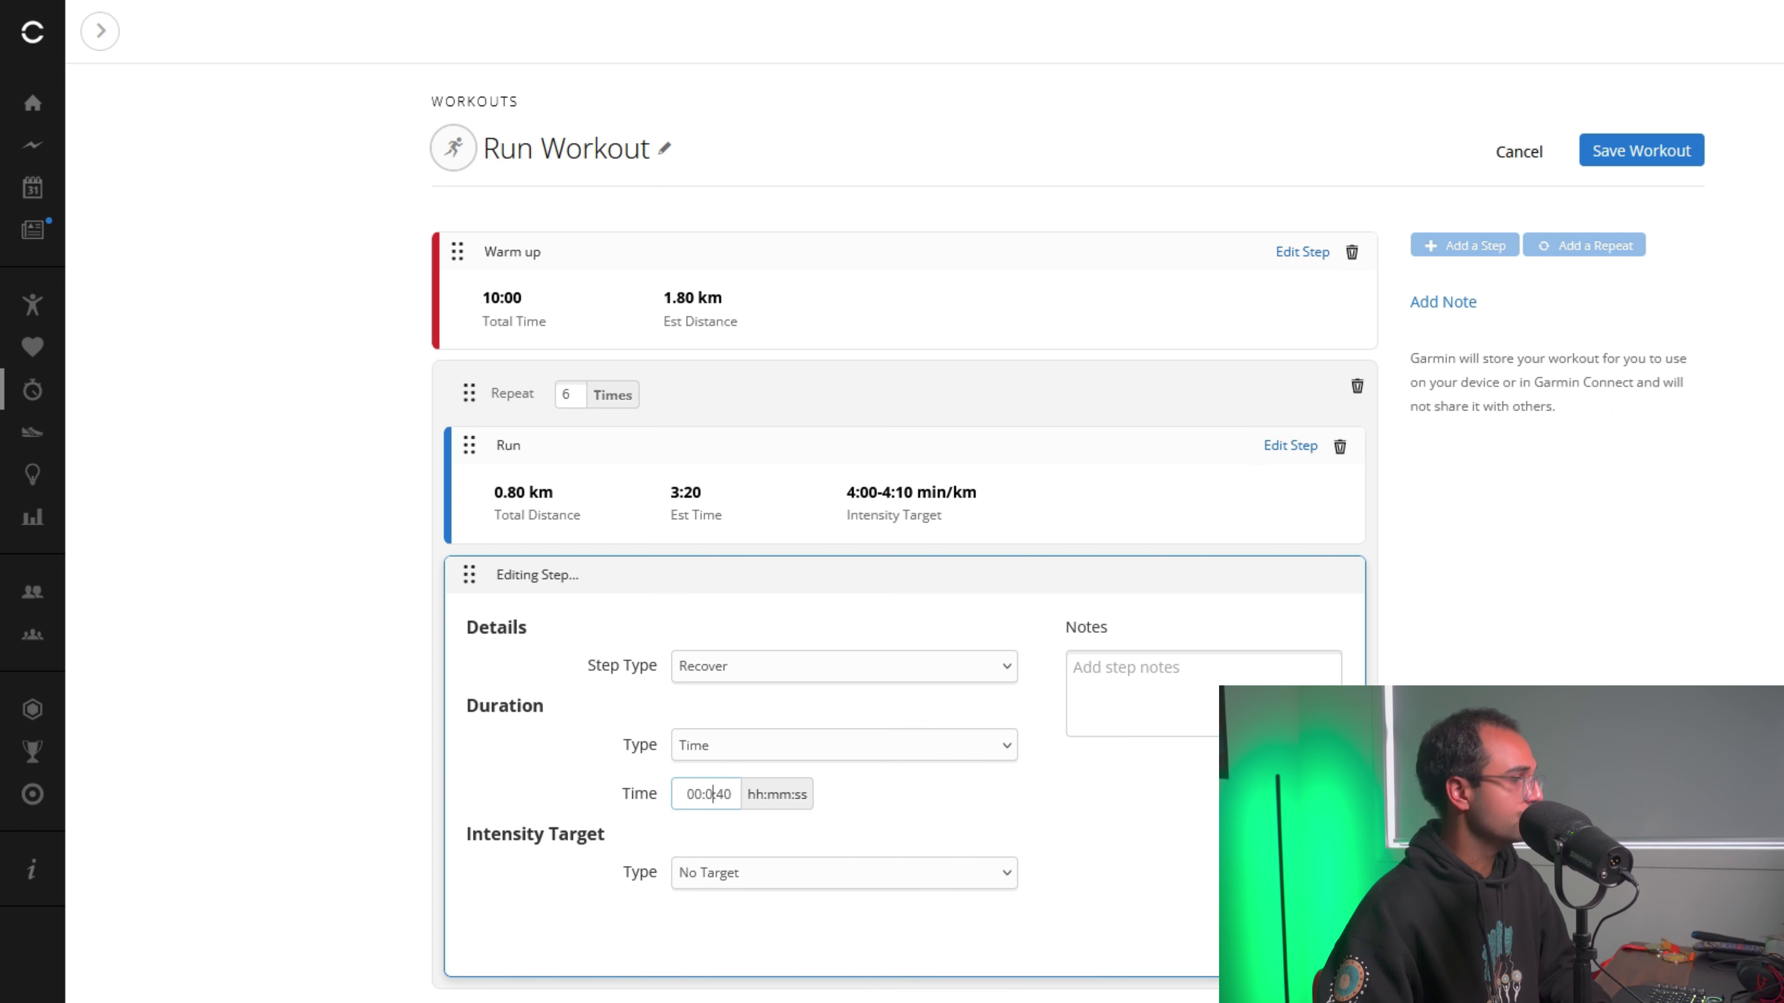
text(2)
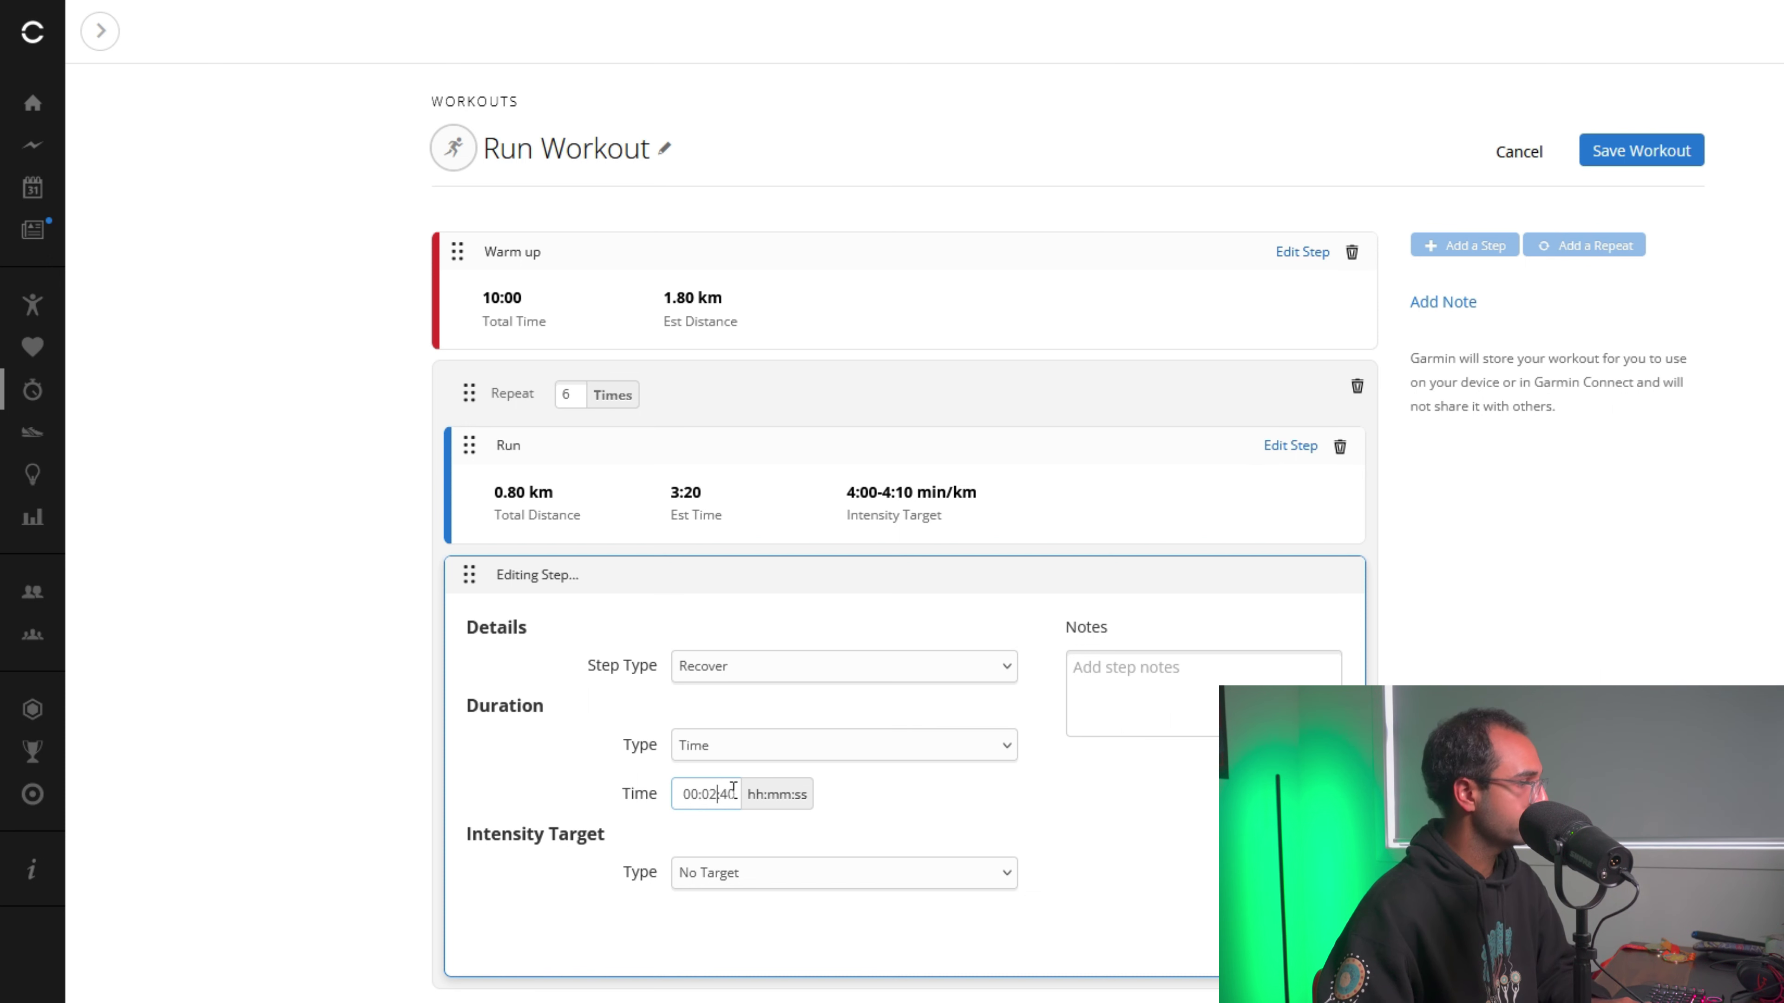
key(End)
key(BackSpace)
key(BackSpace)
text(00)
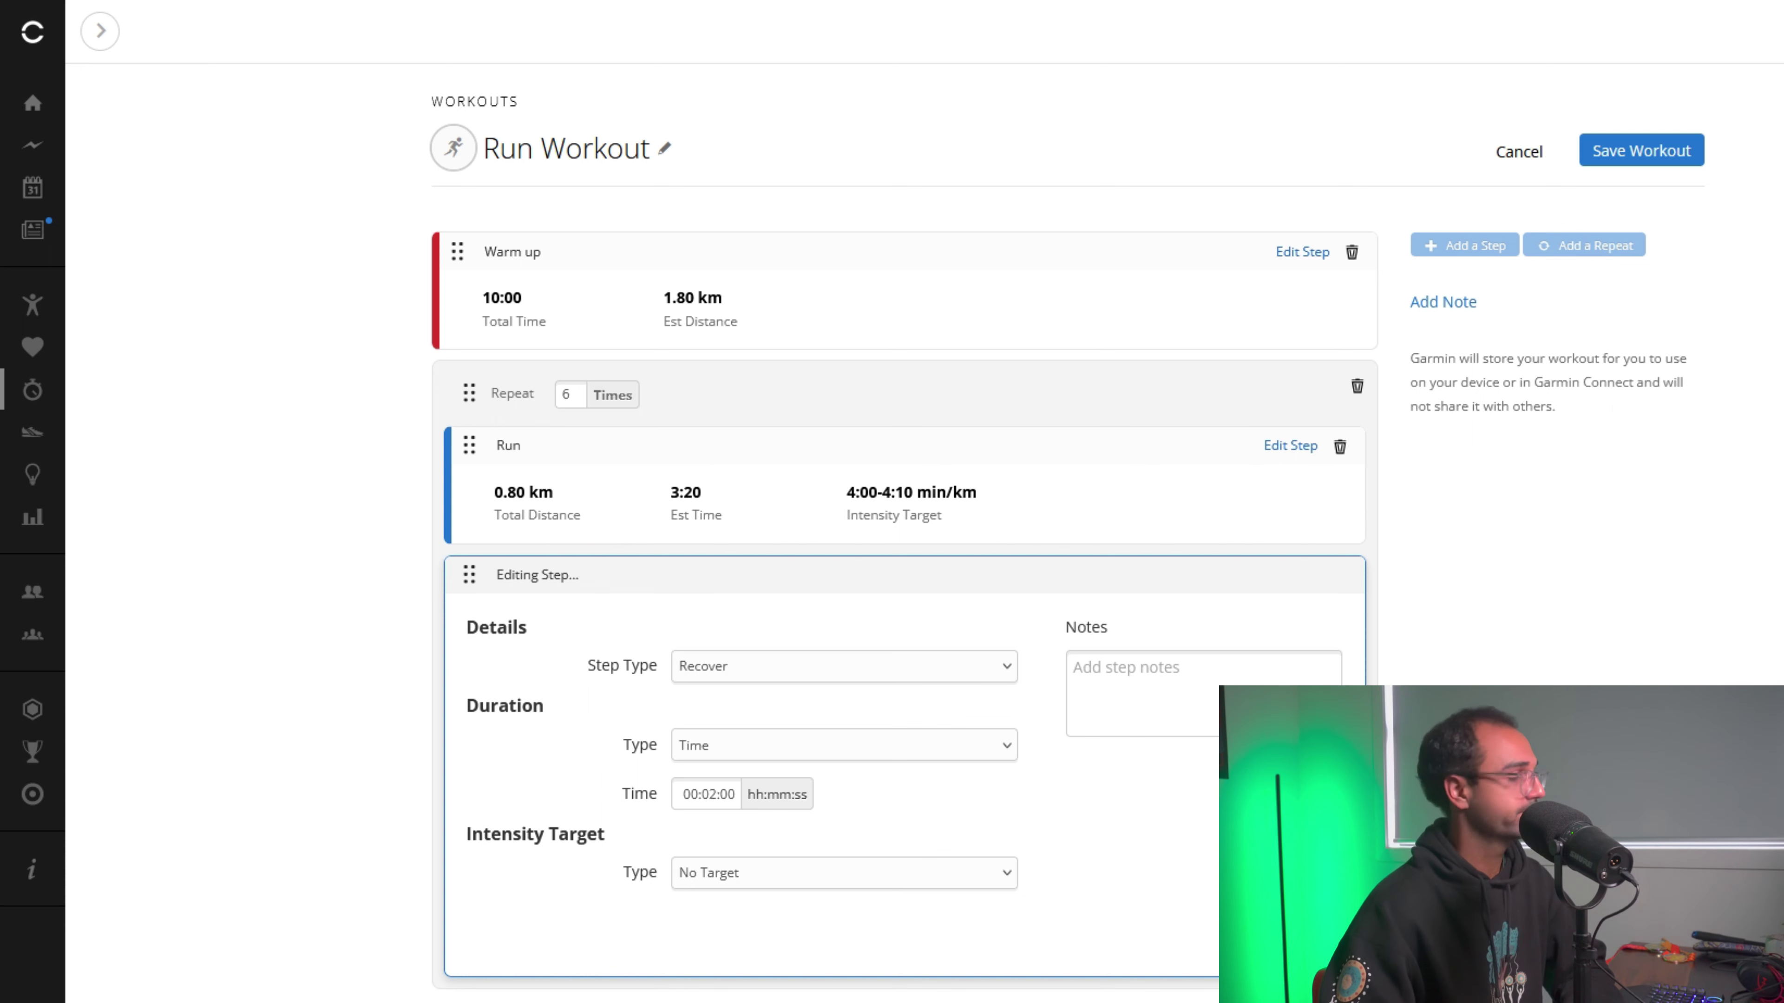
click(1407, 643)
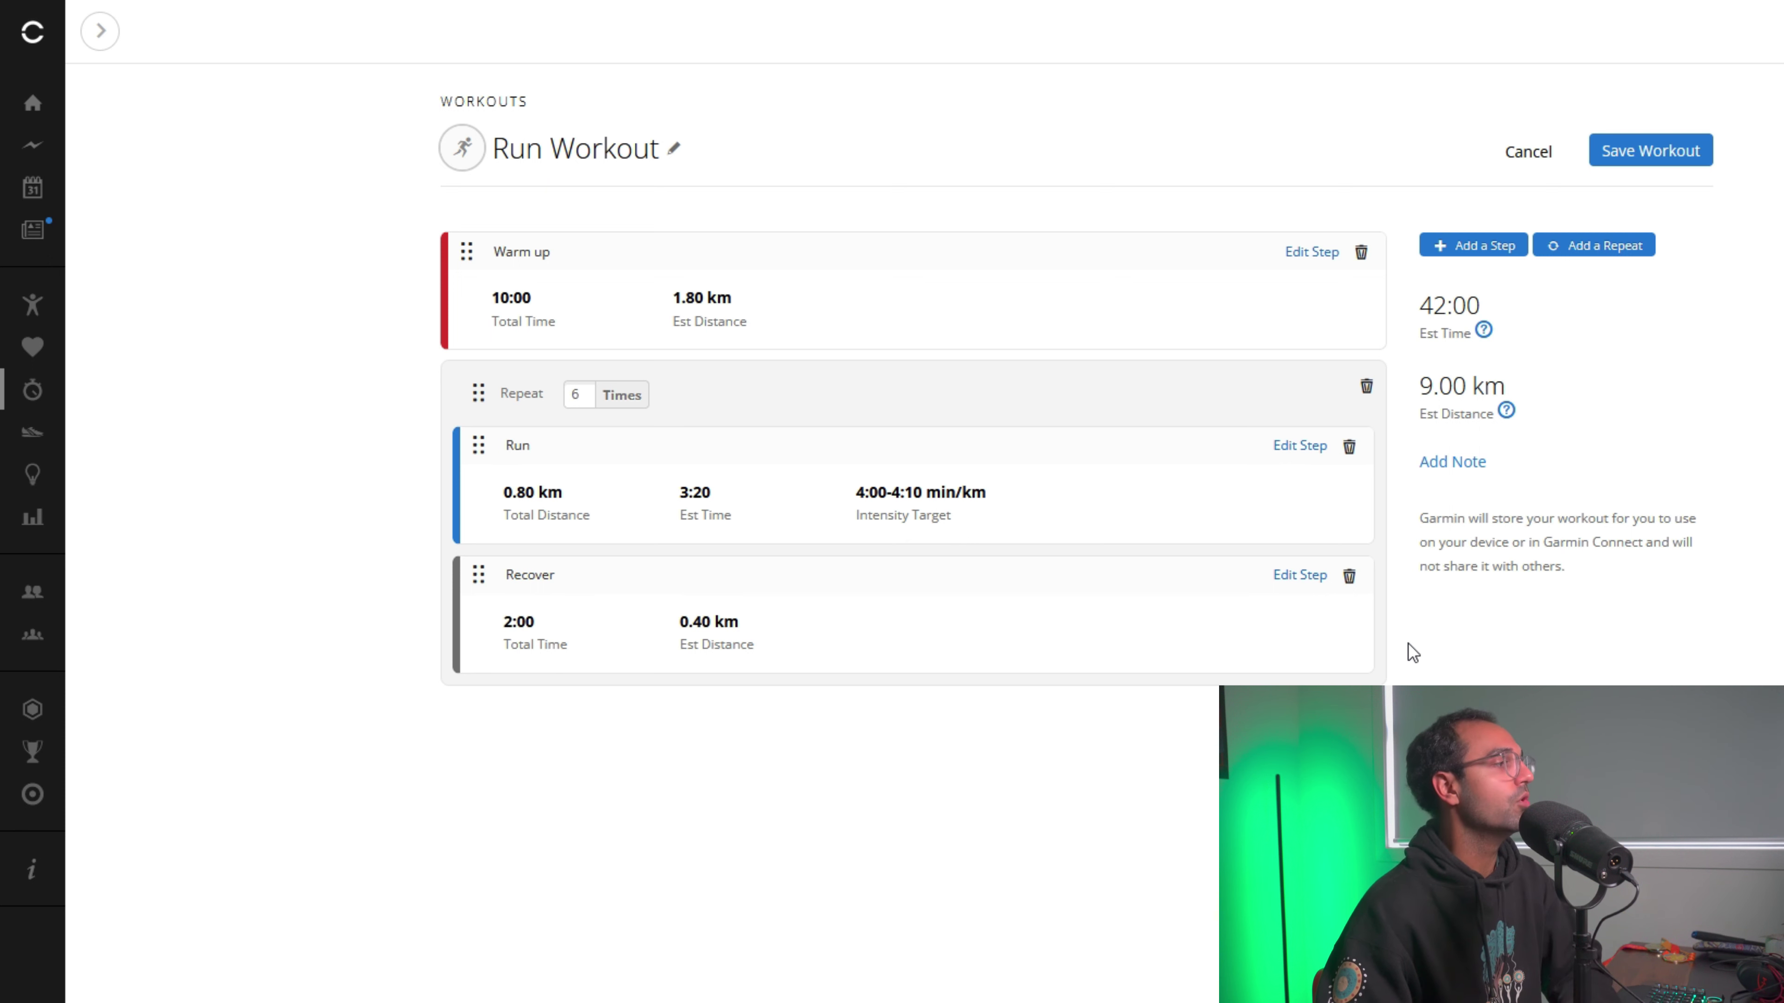
Append a Cool down step after the repeat, timed at 00:10:00.
click(1466, 247)
click(1312, 714)
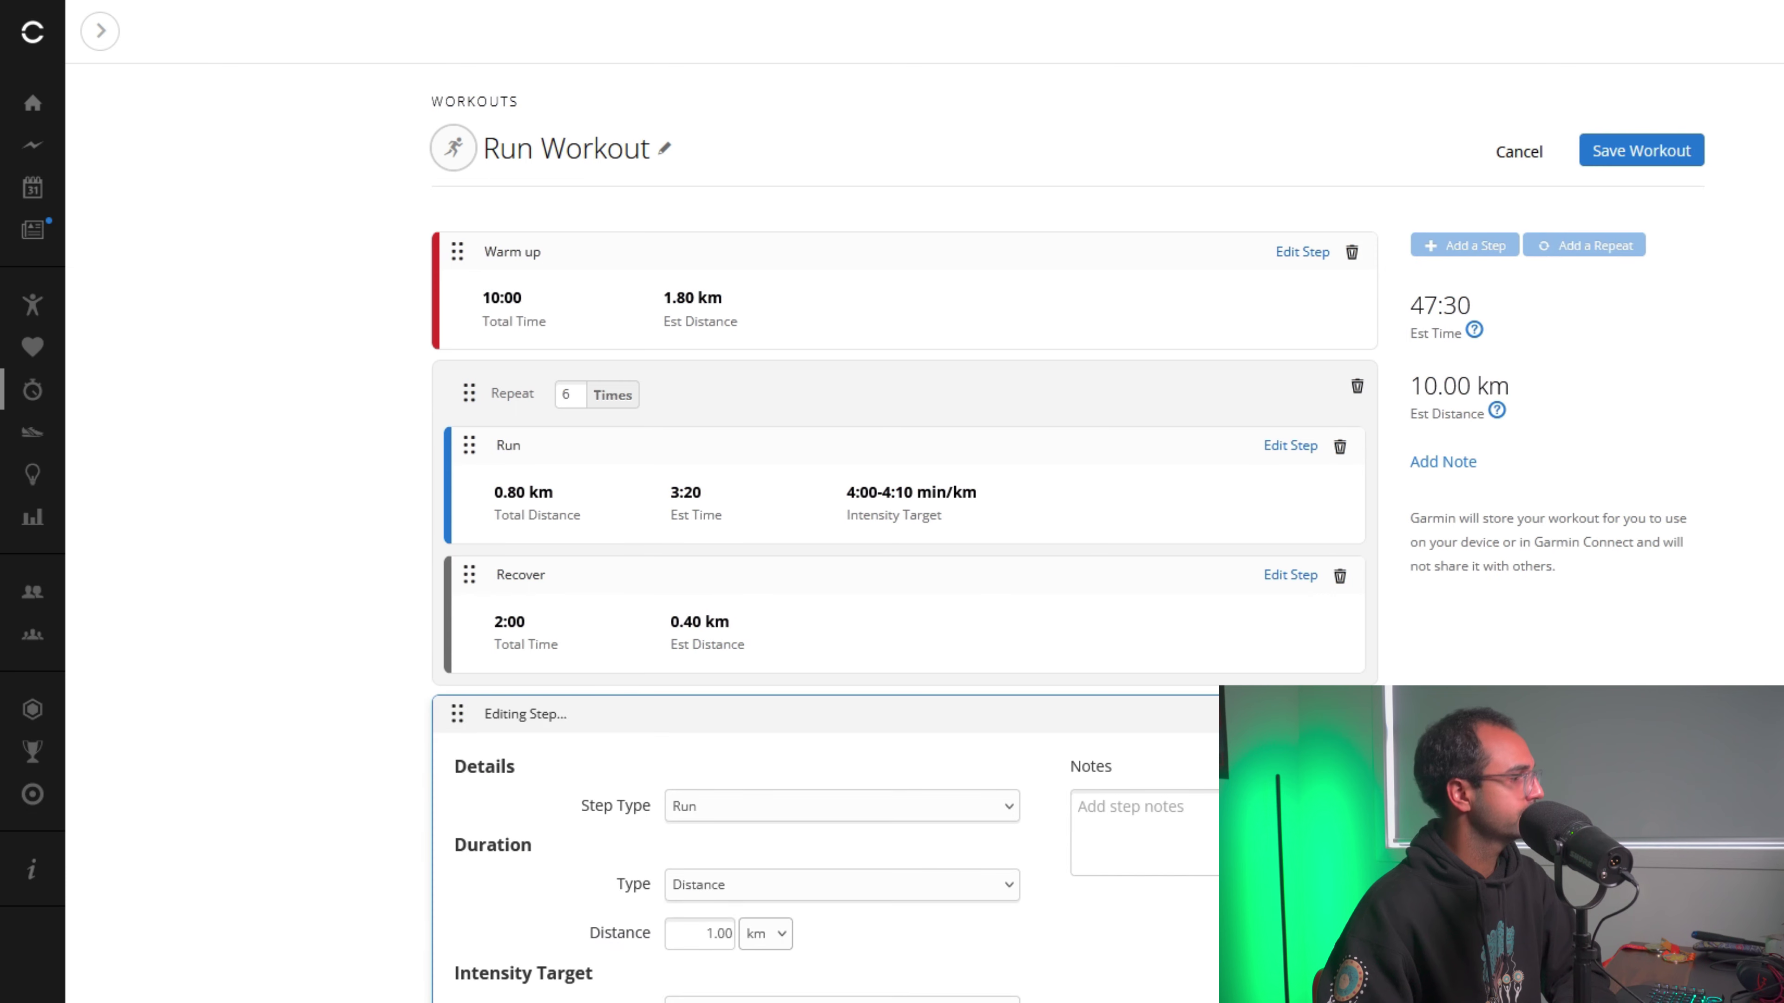
click(876, 636)
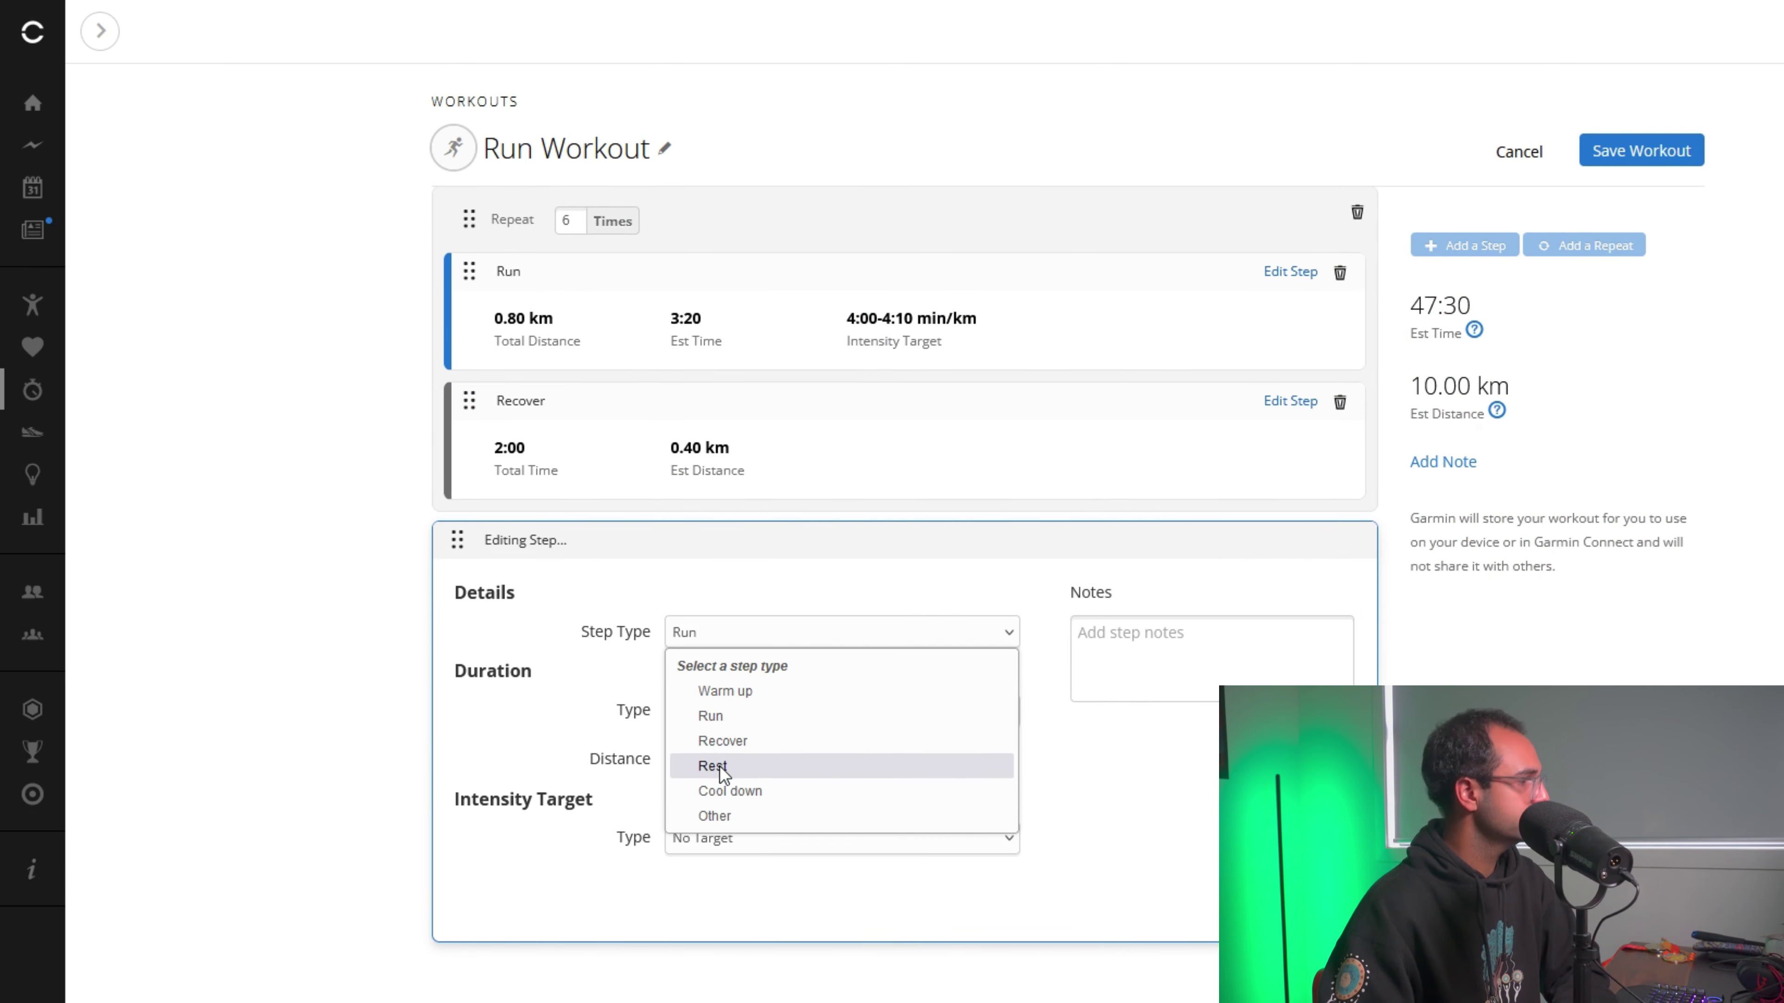
click(719, 798)
click(774, 710)
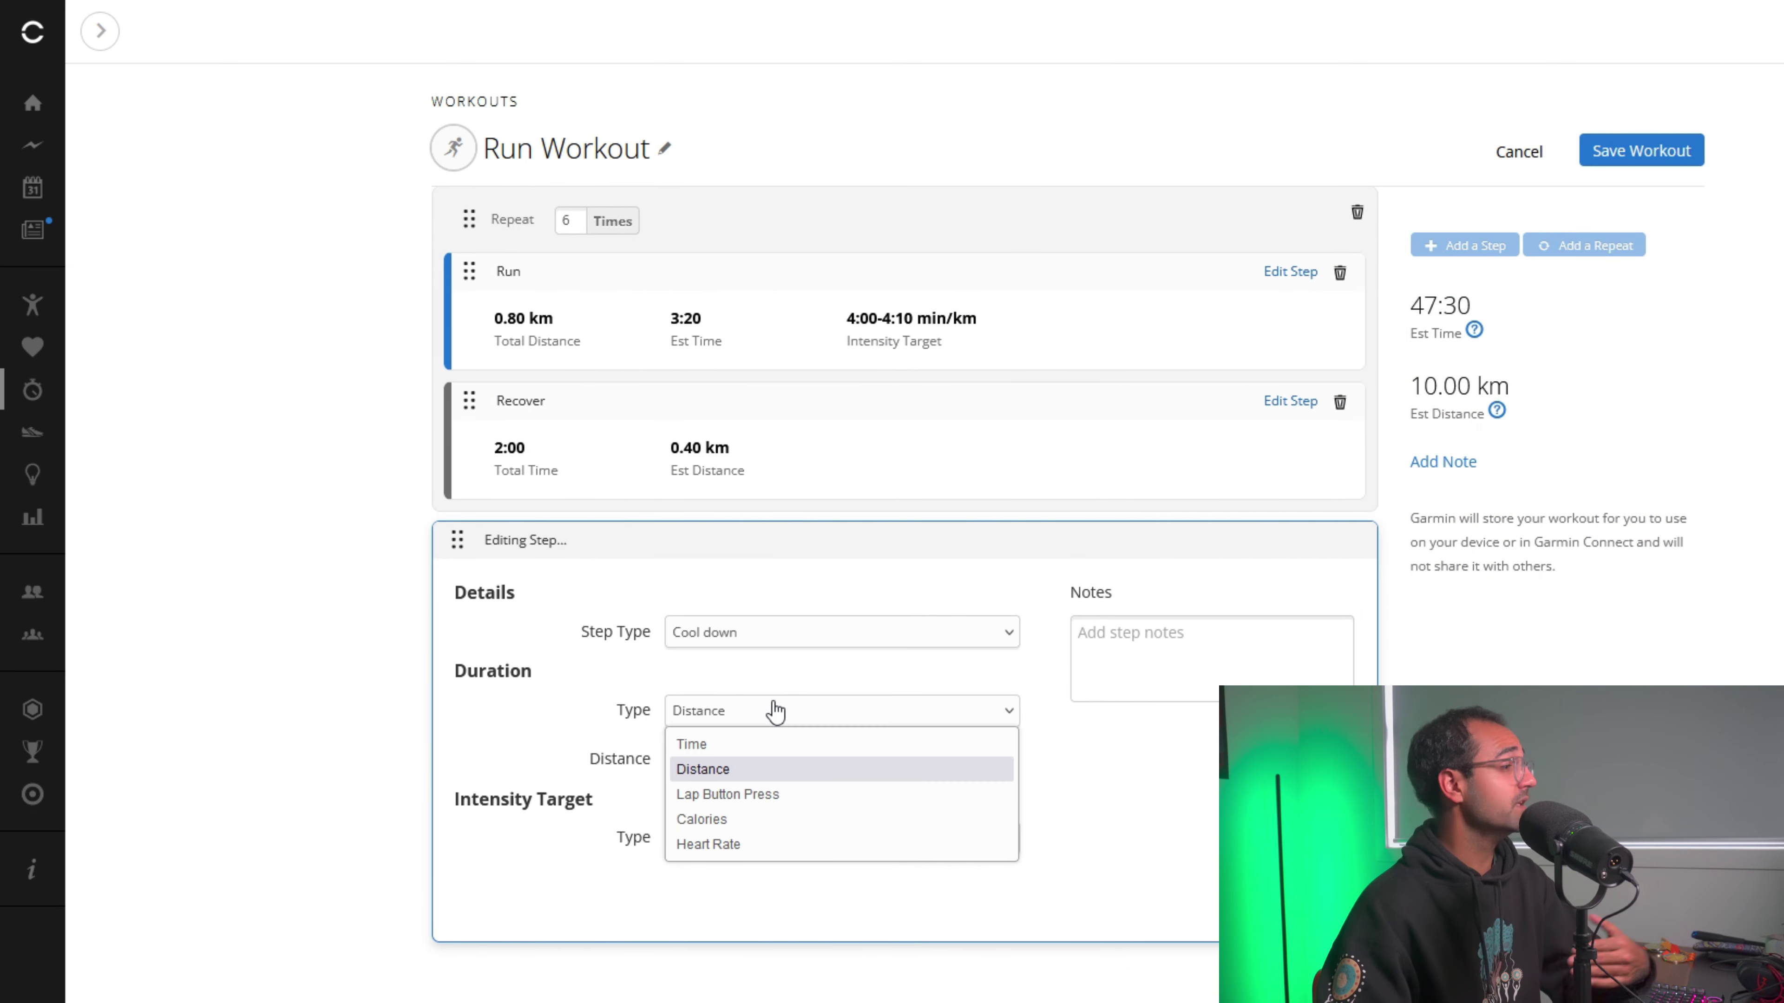
click(768, 743)
click(709, 760)
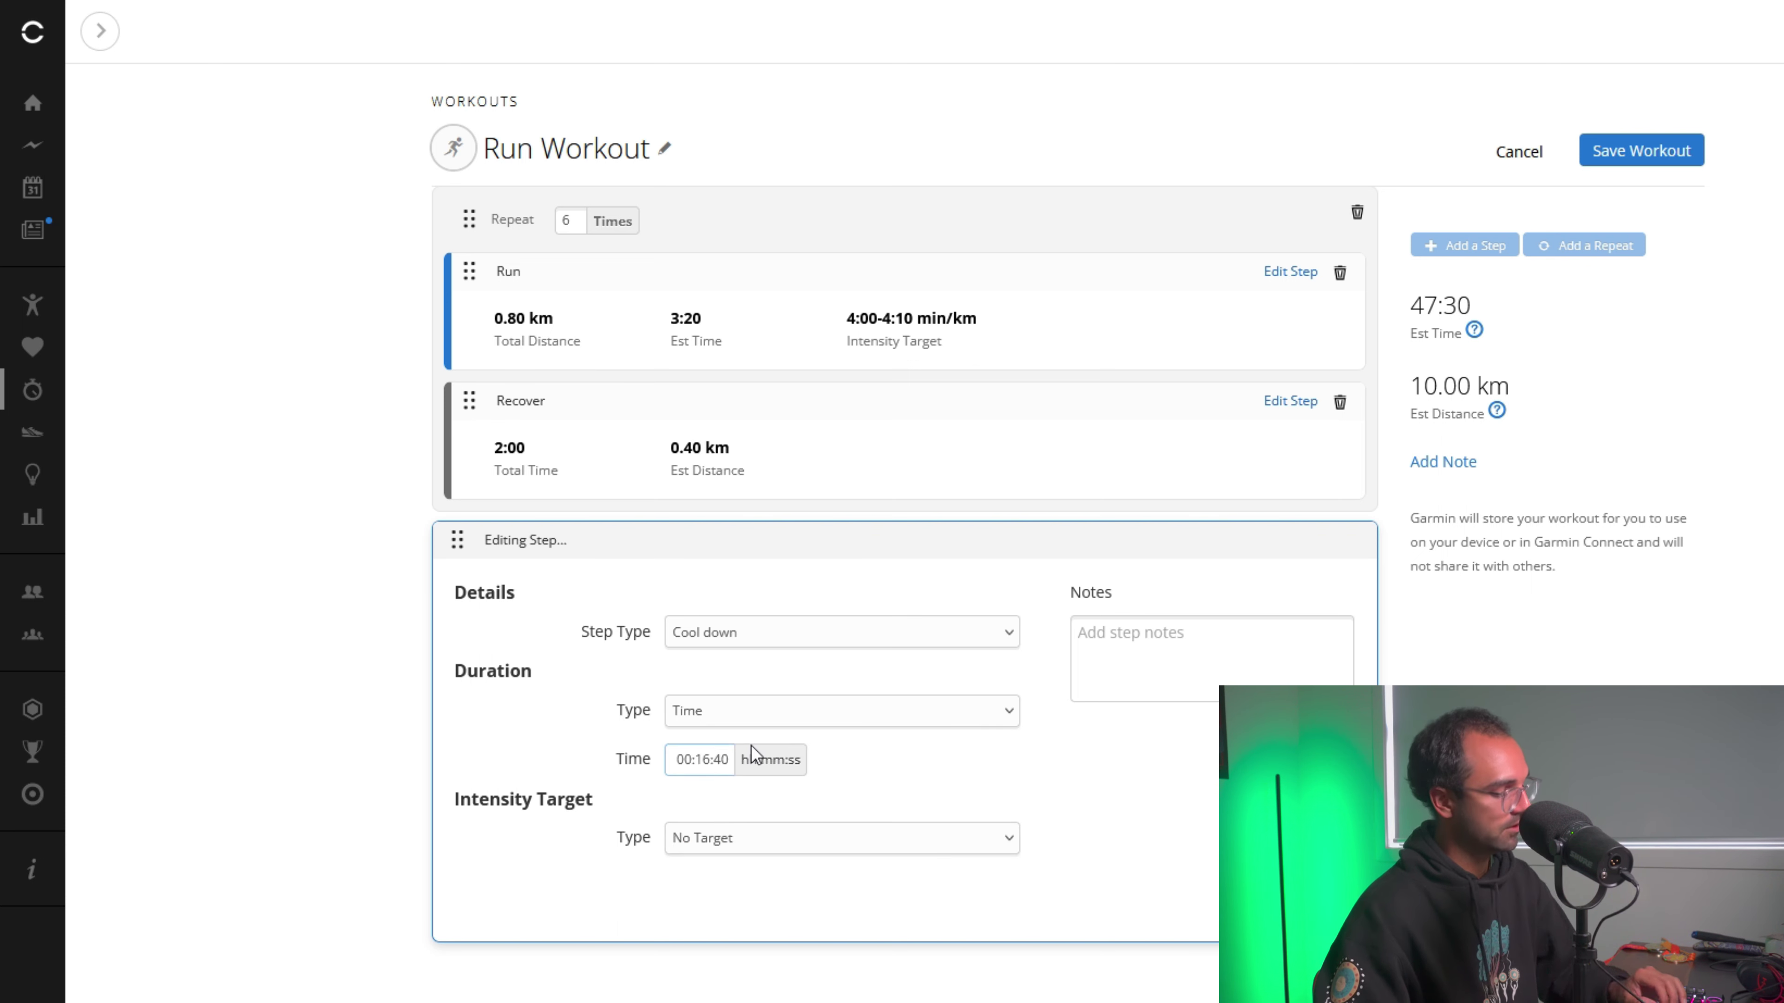
key(BackSpace)
text(0)
key(Right)
key(Right)
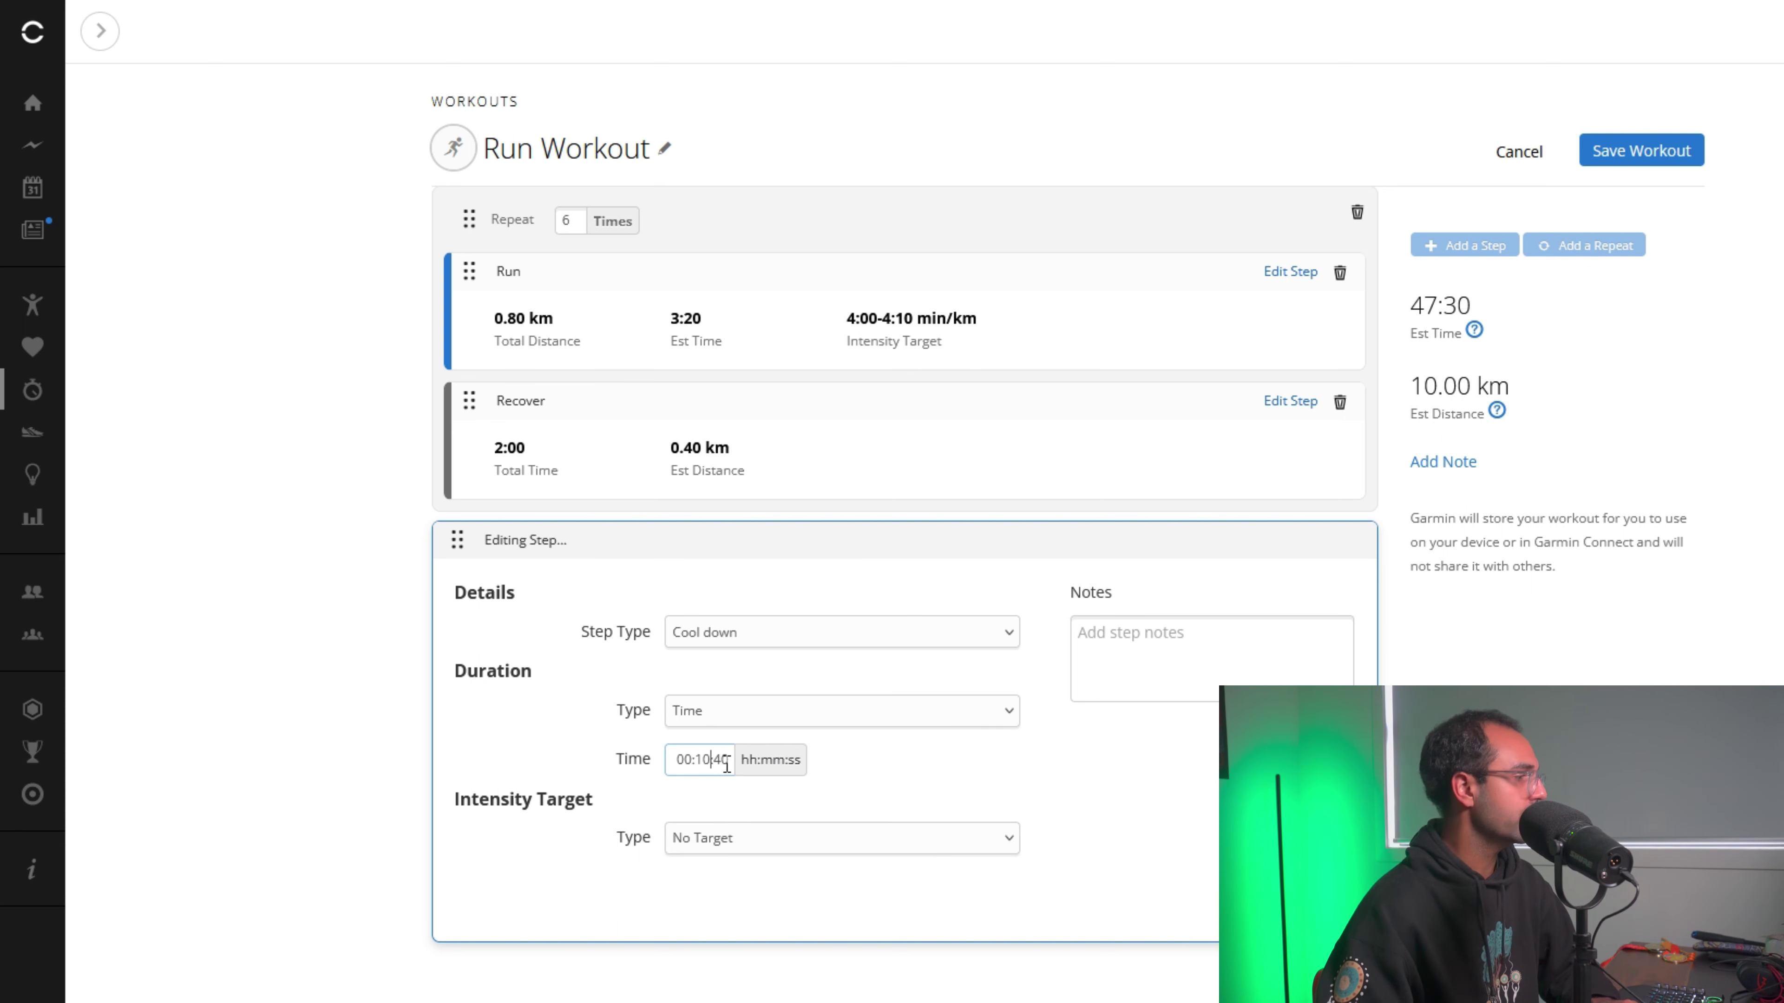
key(BackSpace)
text(0)
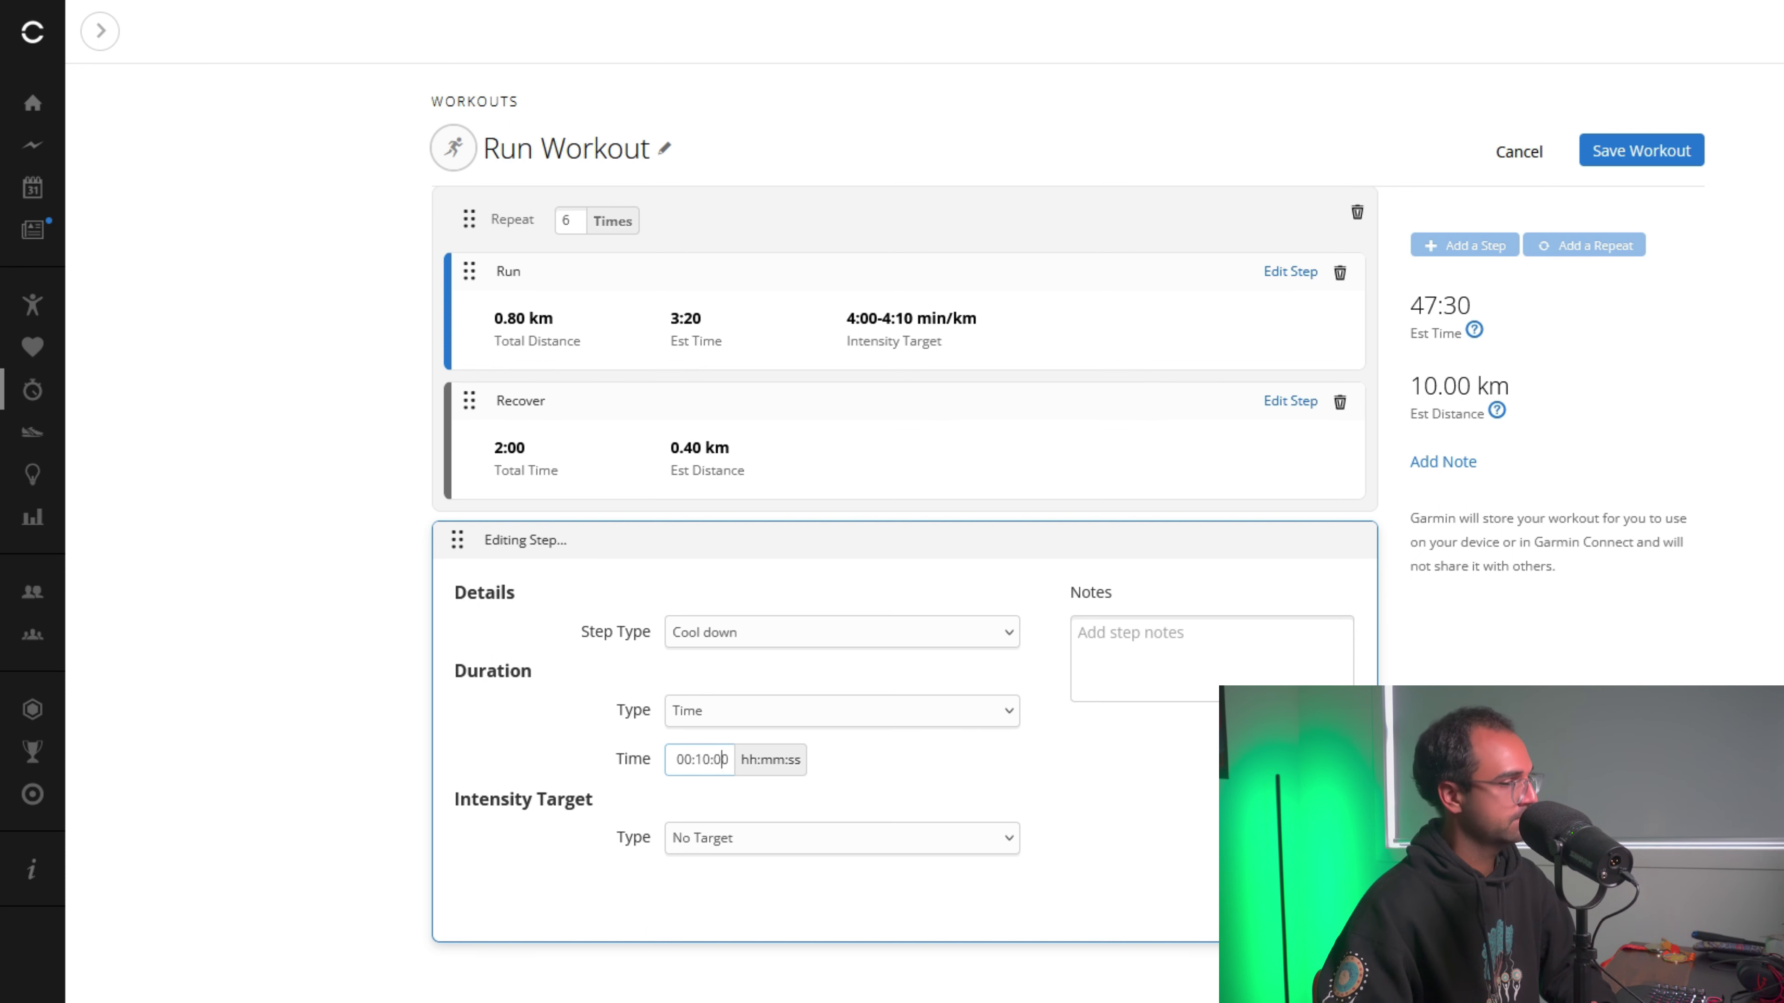
key(Return)
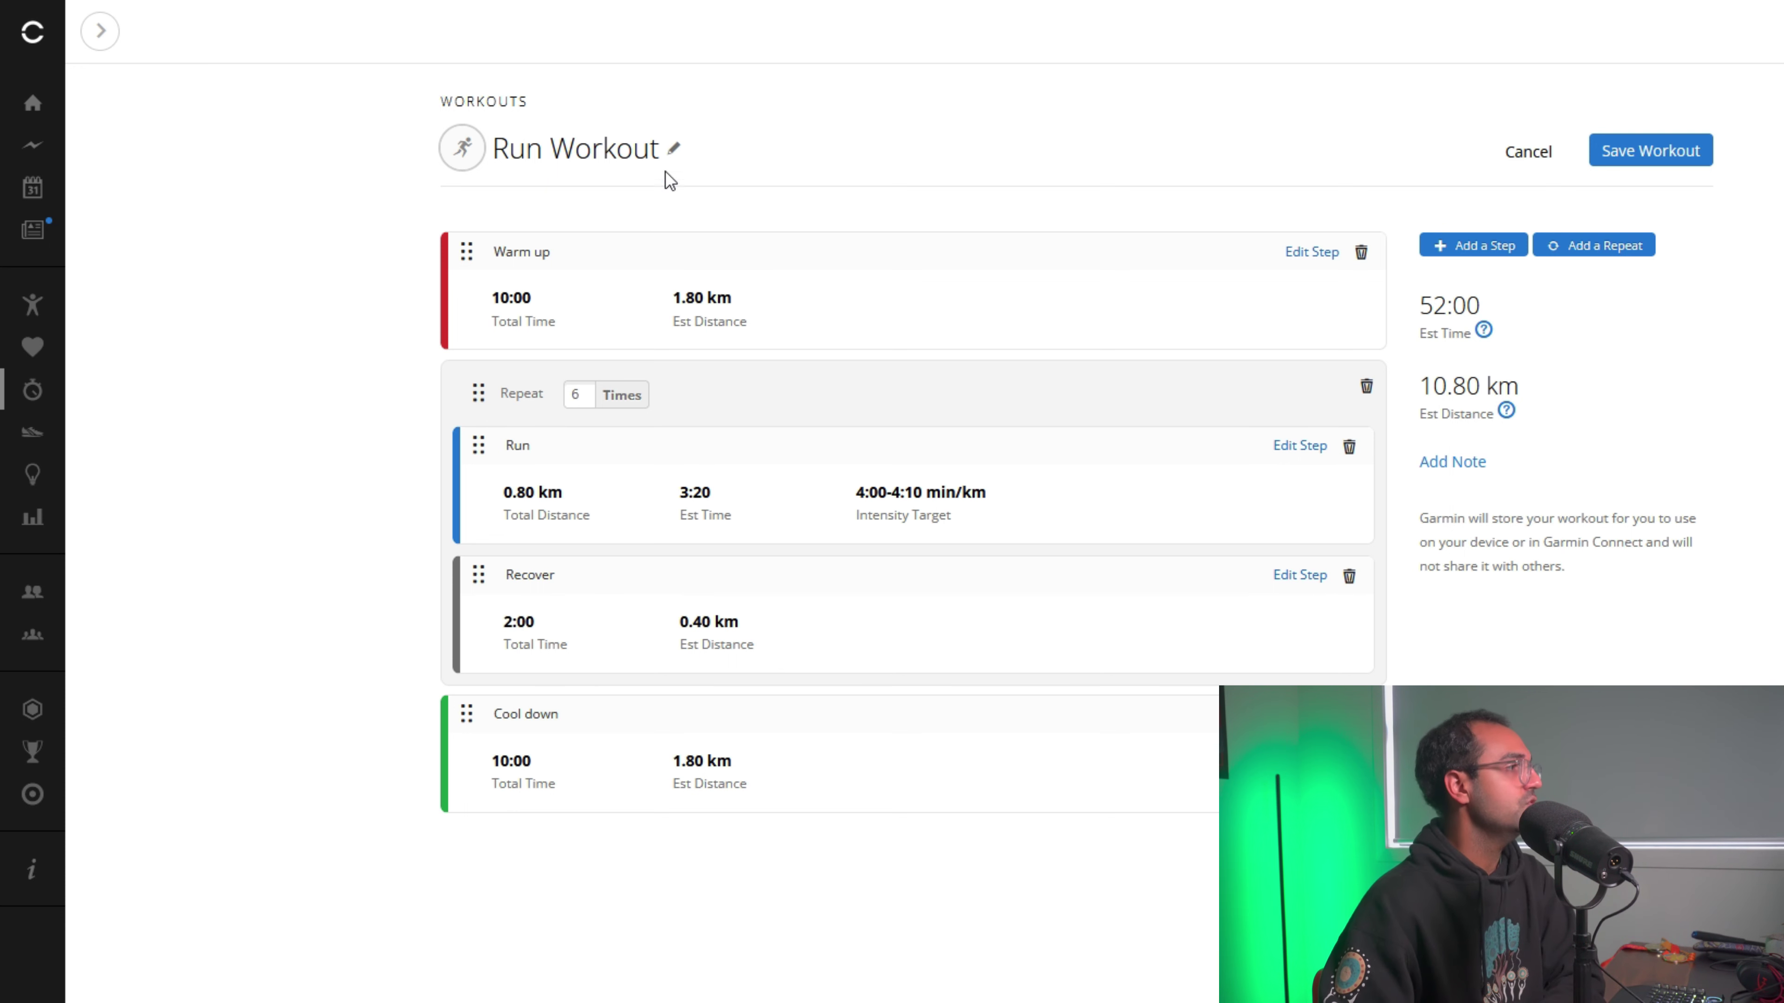
Rename the workout to '6x800m intervals', save it, and go to the calendar.
click(665, 154)
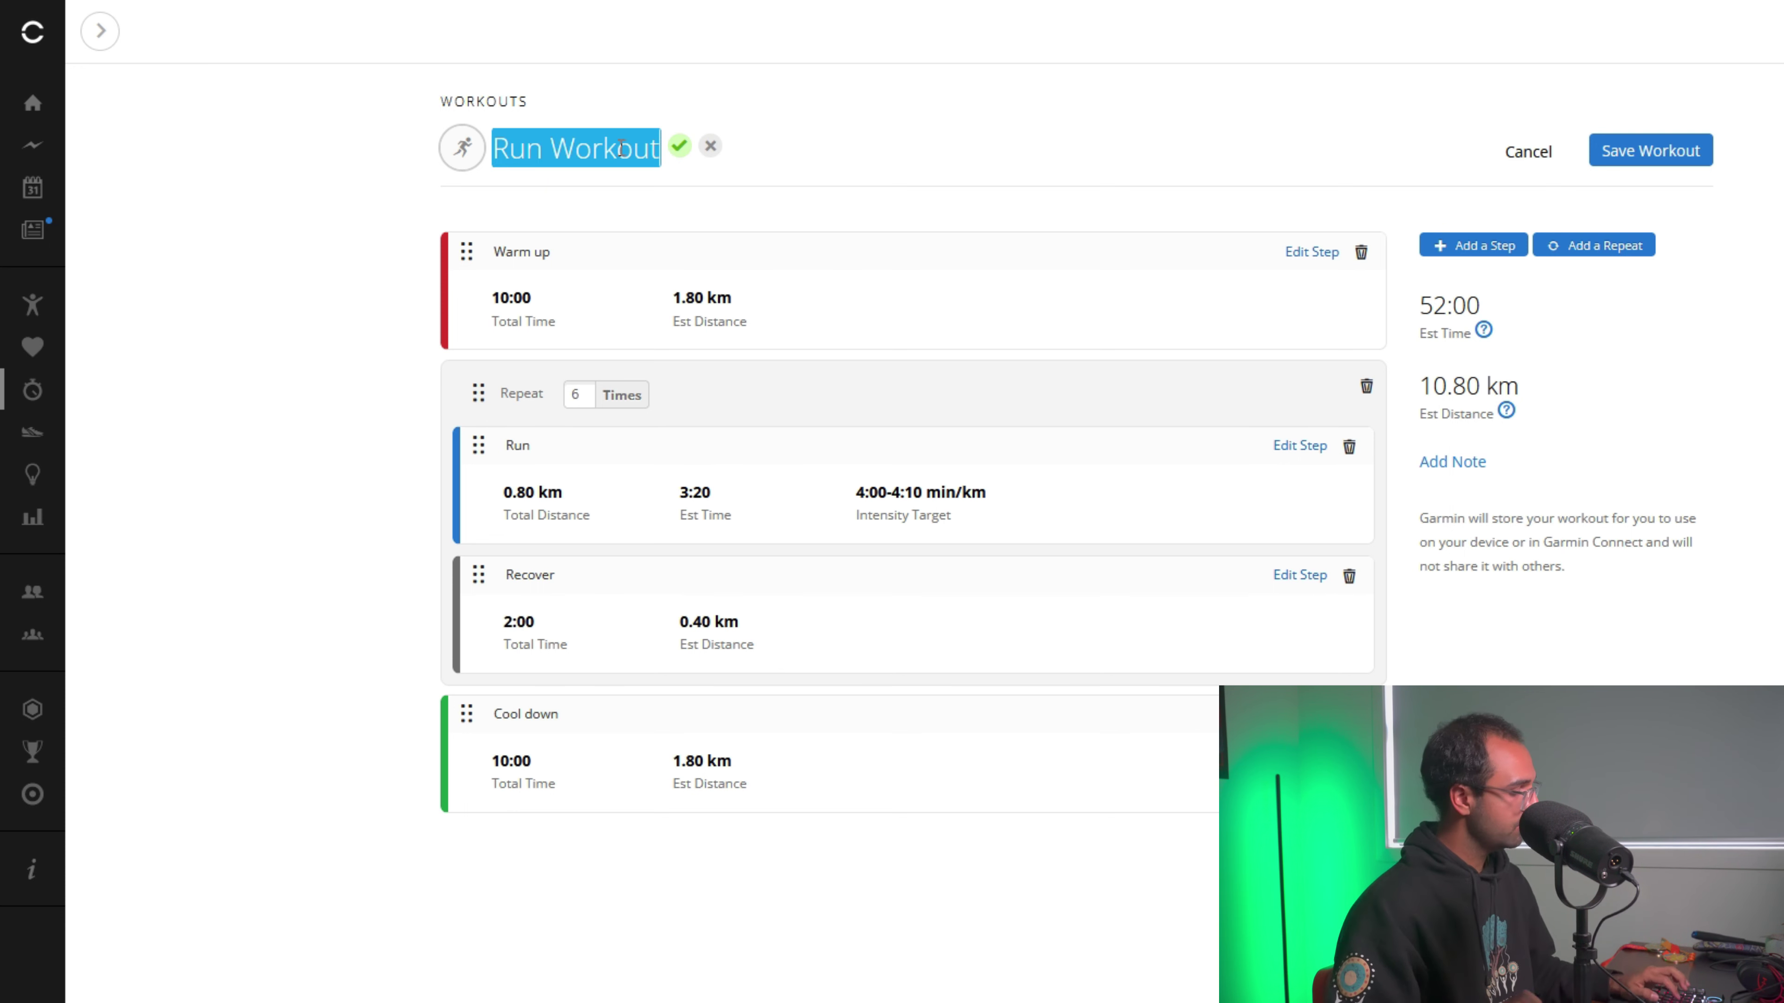
text(6x)
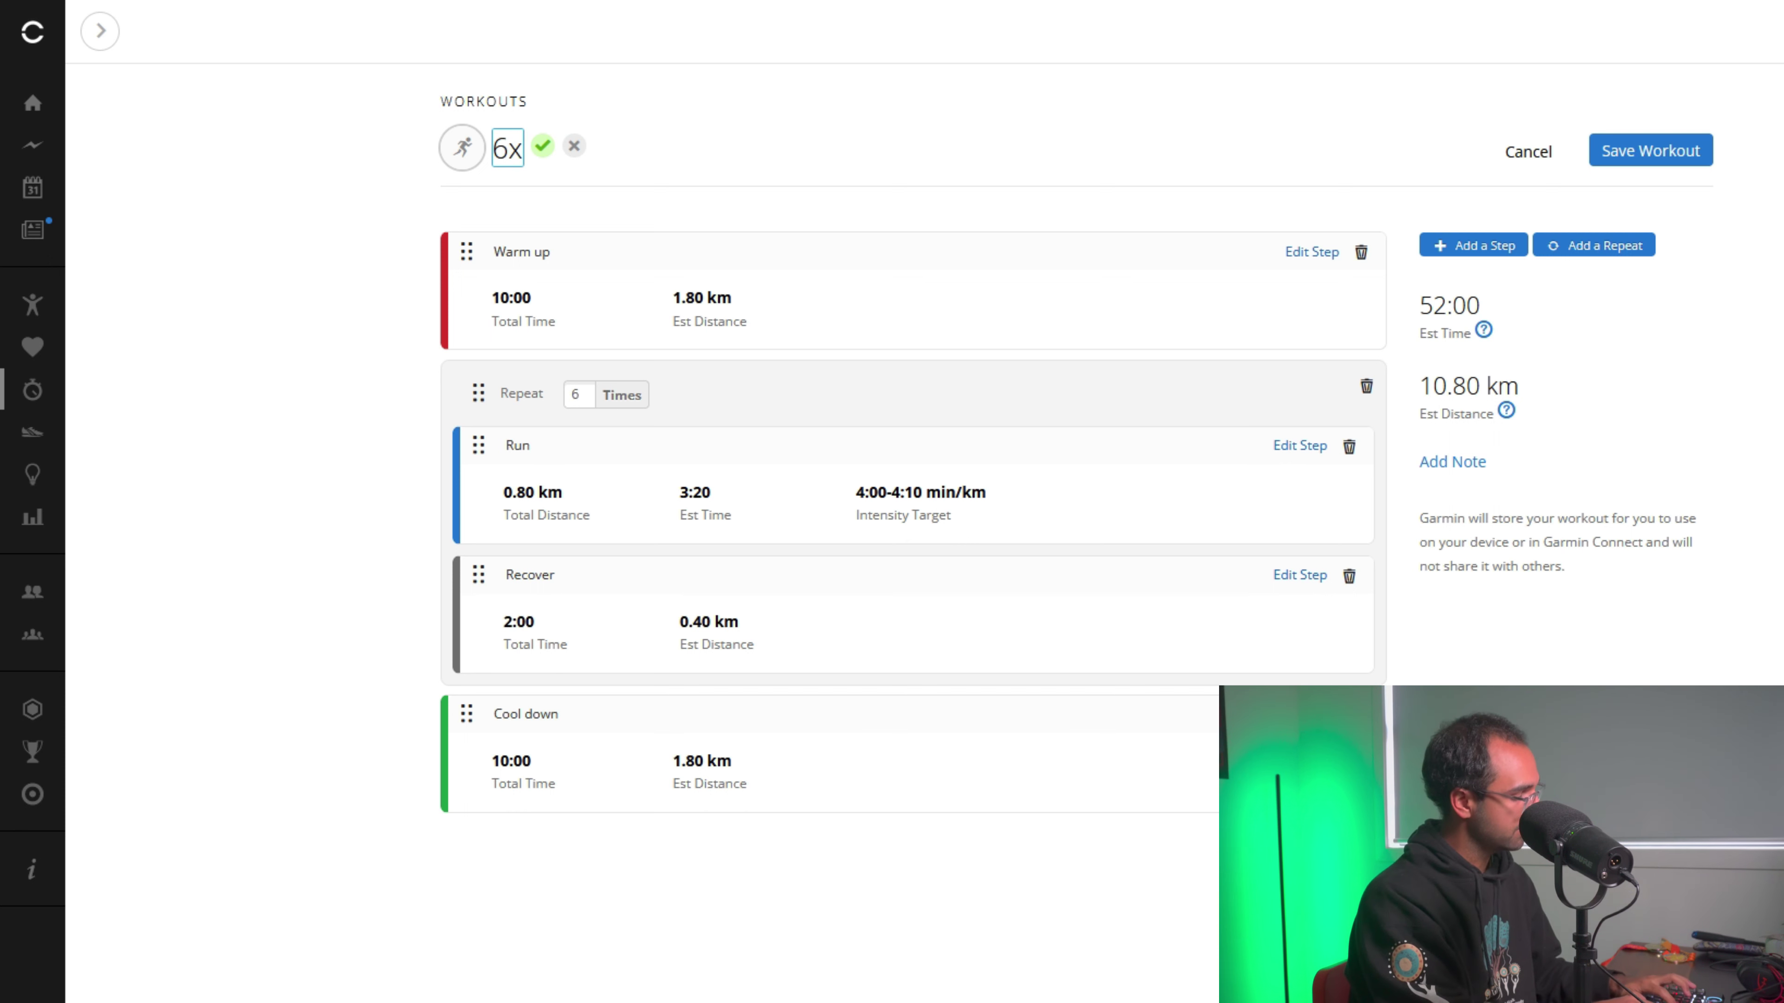
text(800m intervals)
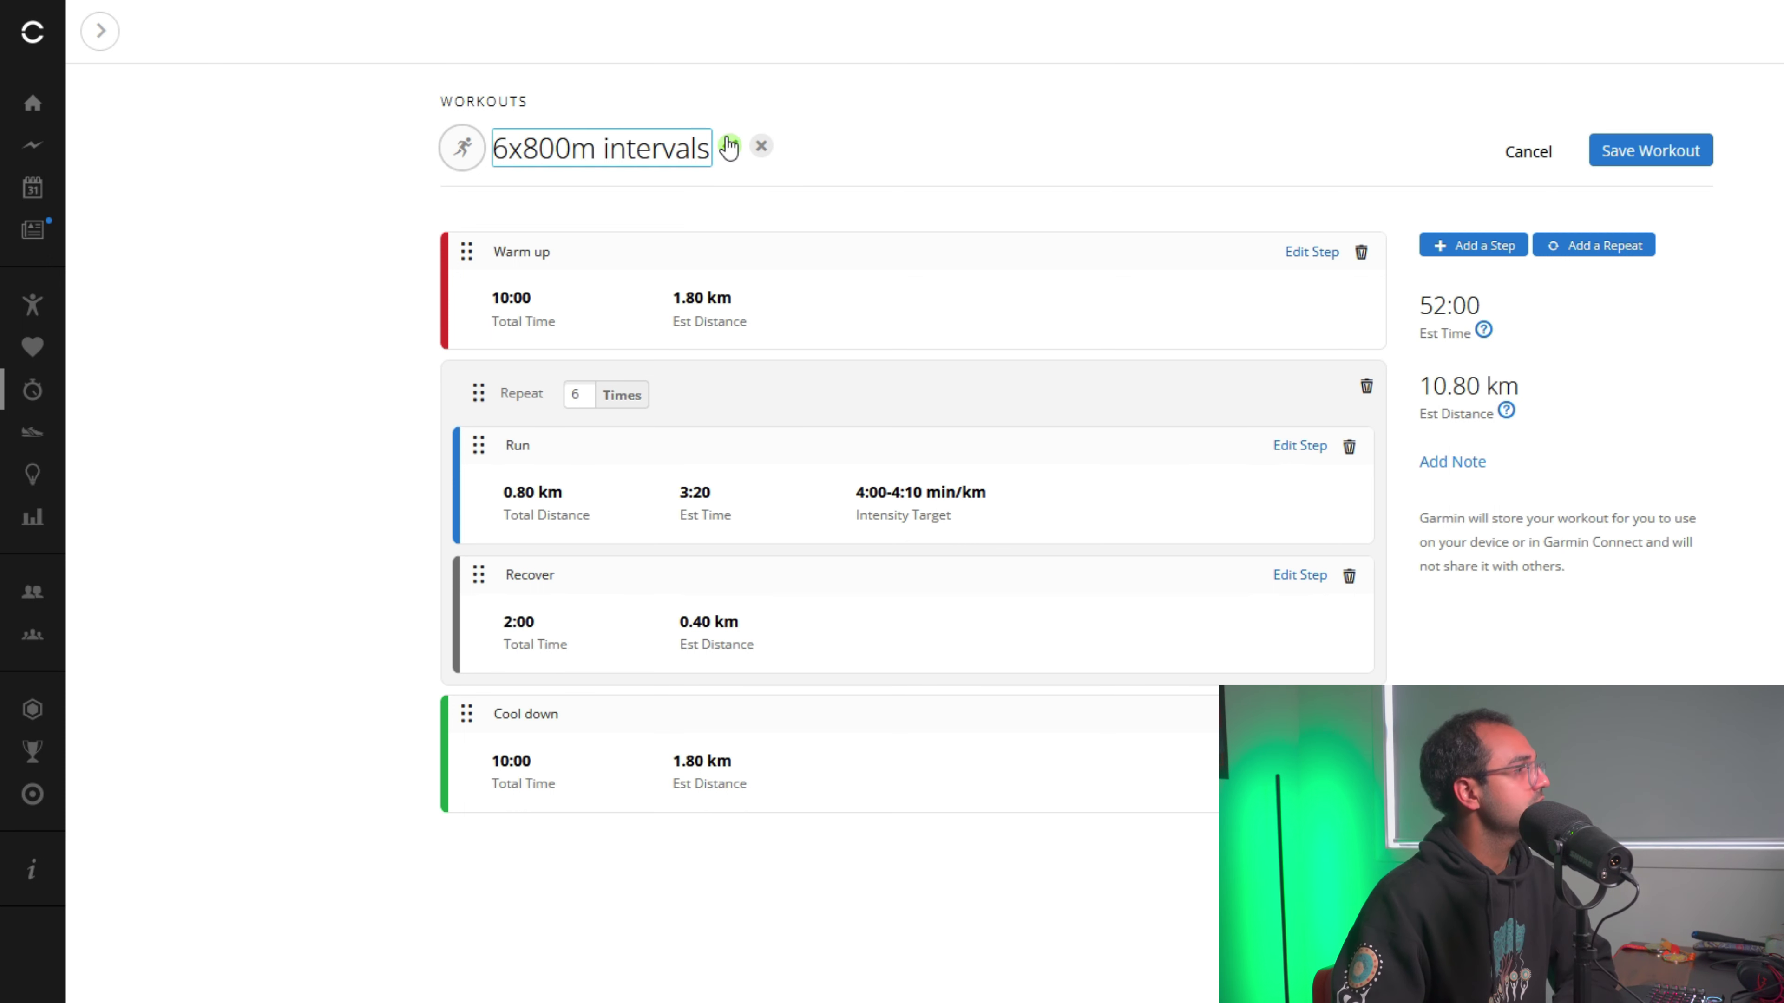
click(728, 147)
click(1645, 162)
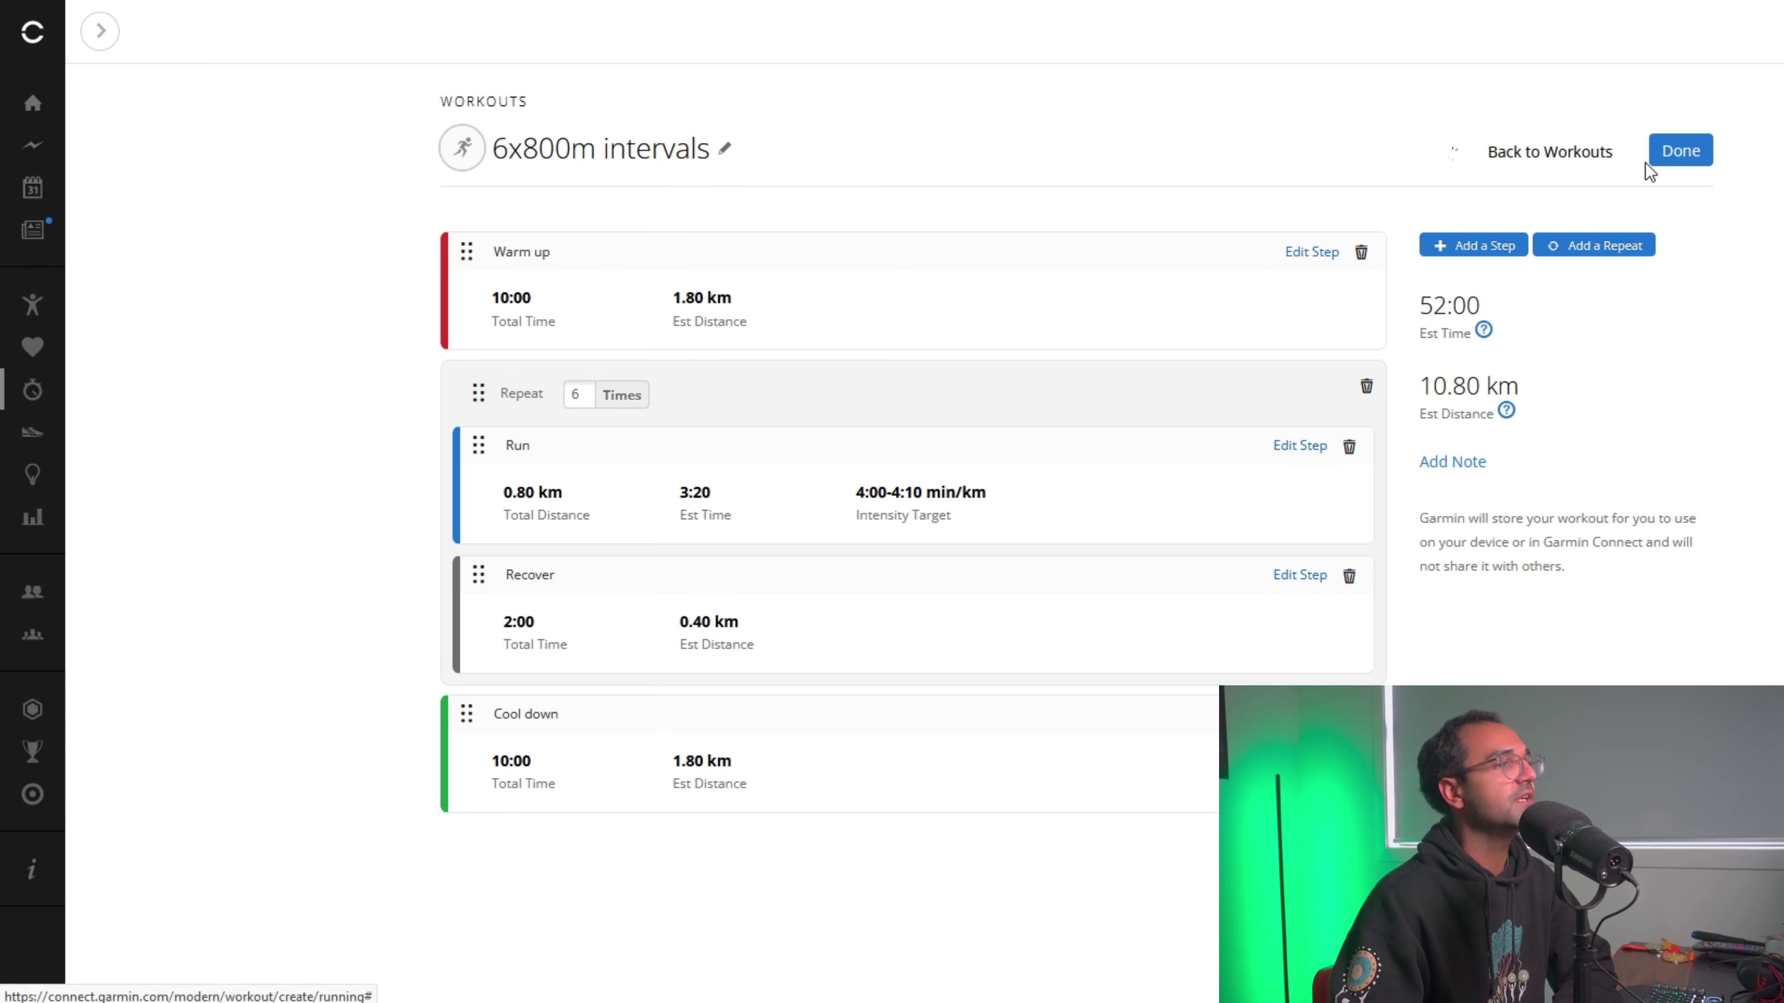
click(1643, 162)
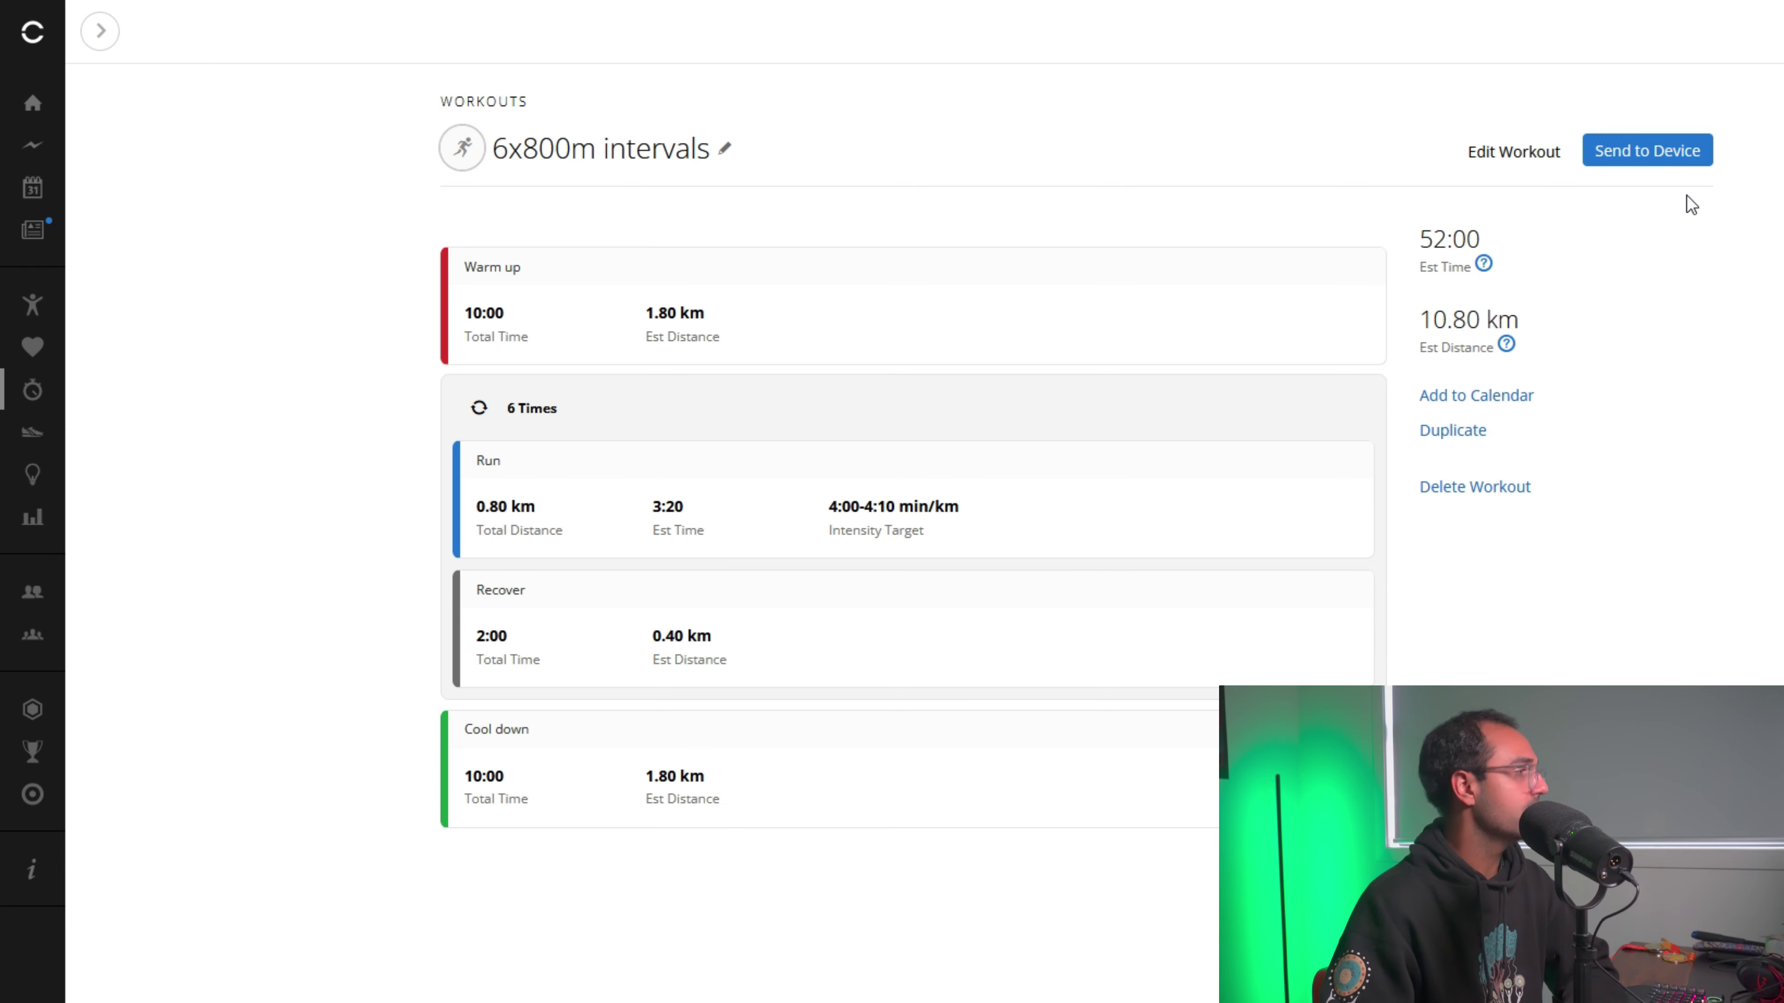
click(40, 200)
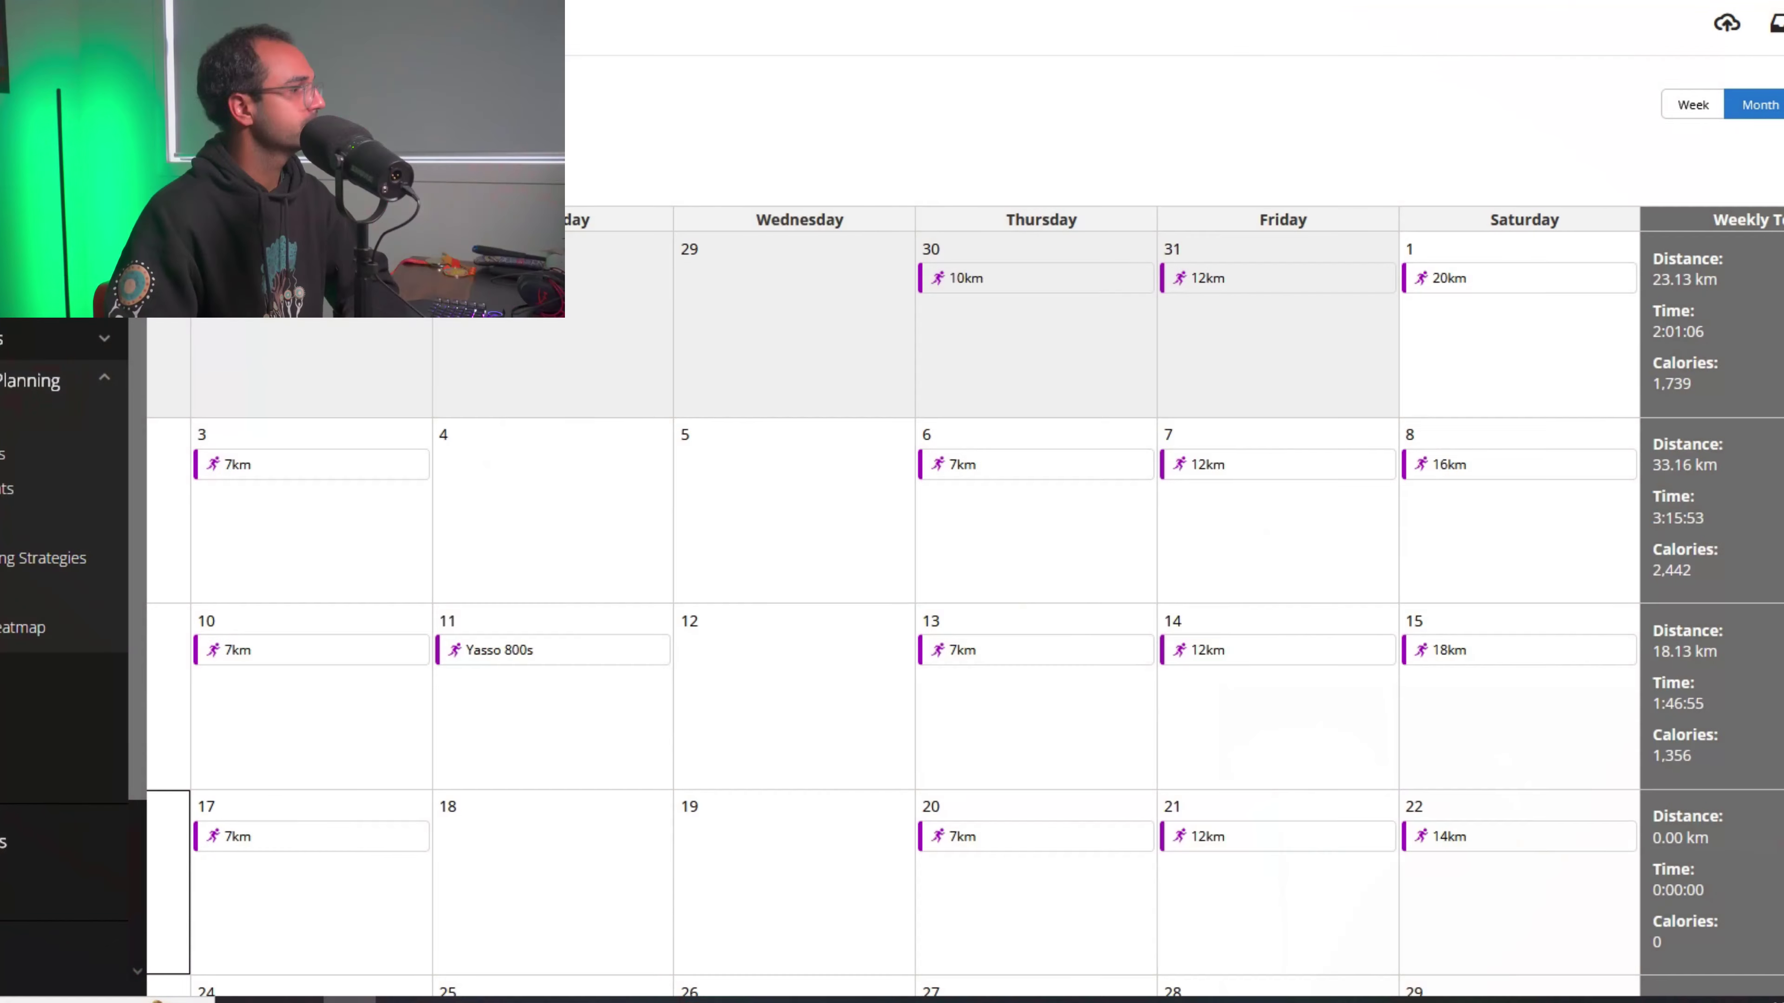
Add the 6x800m intervals workout to day 19 of the calendar.
click(797, 859)
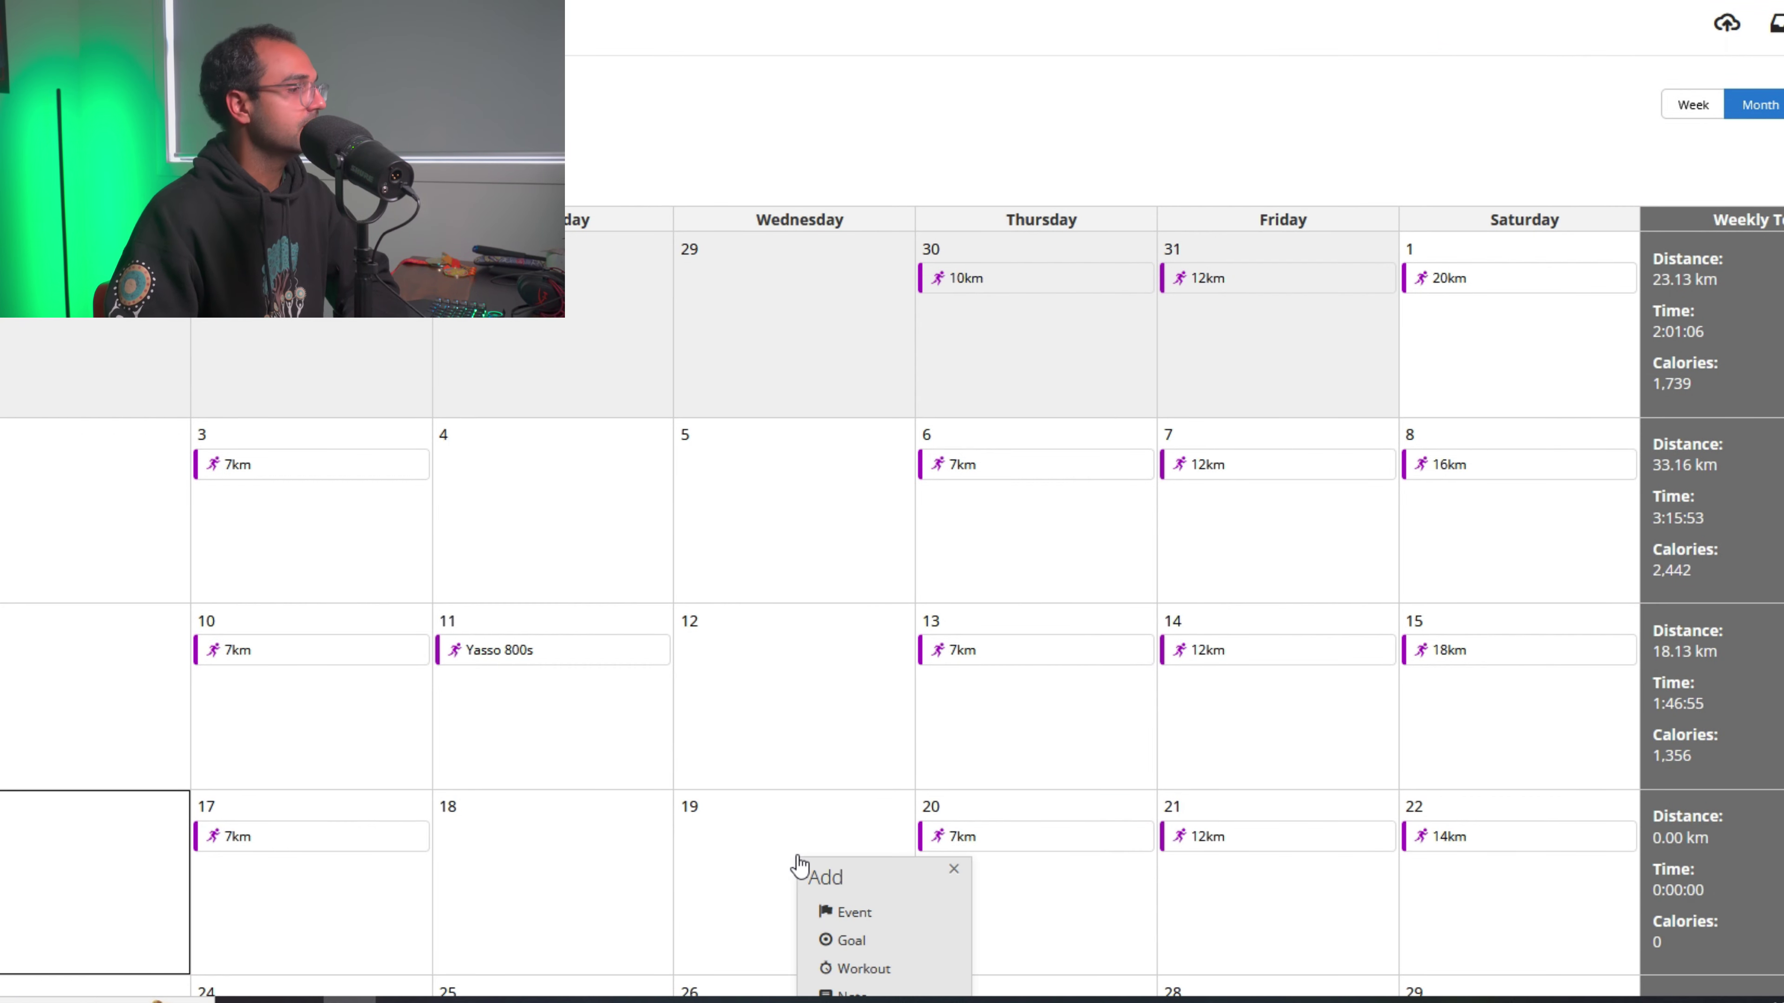
click(888, 968)
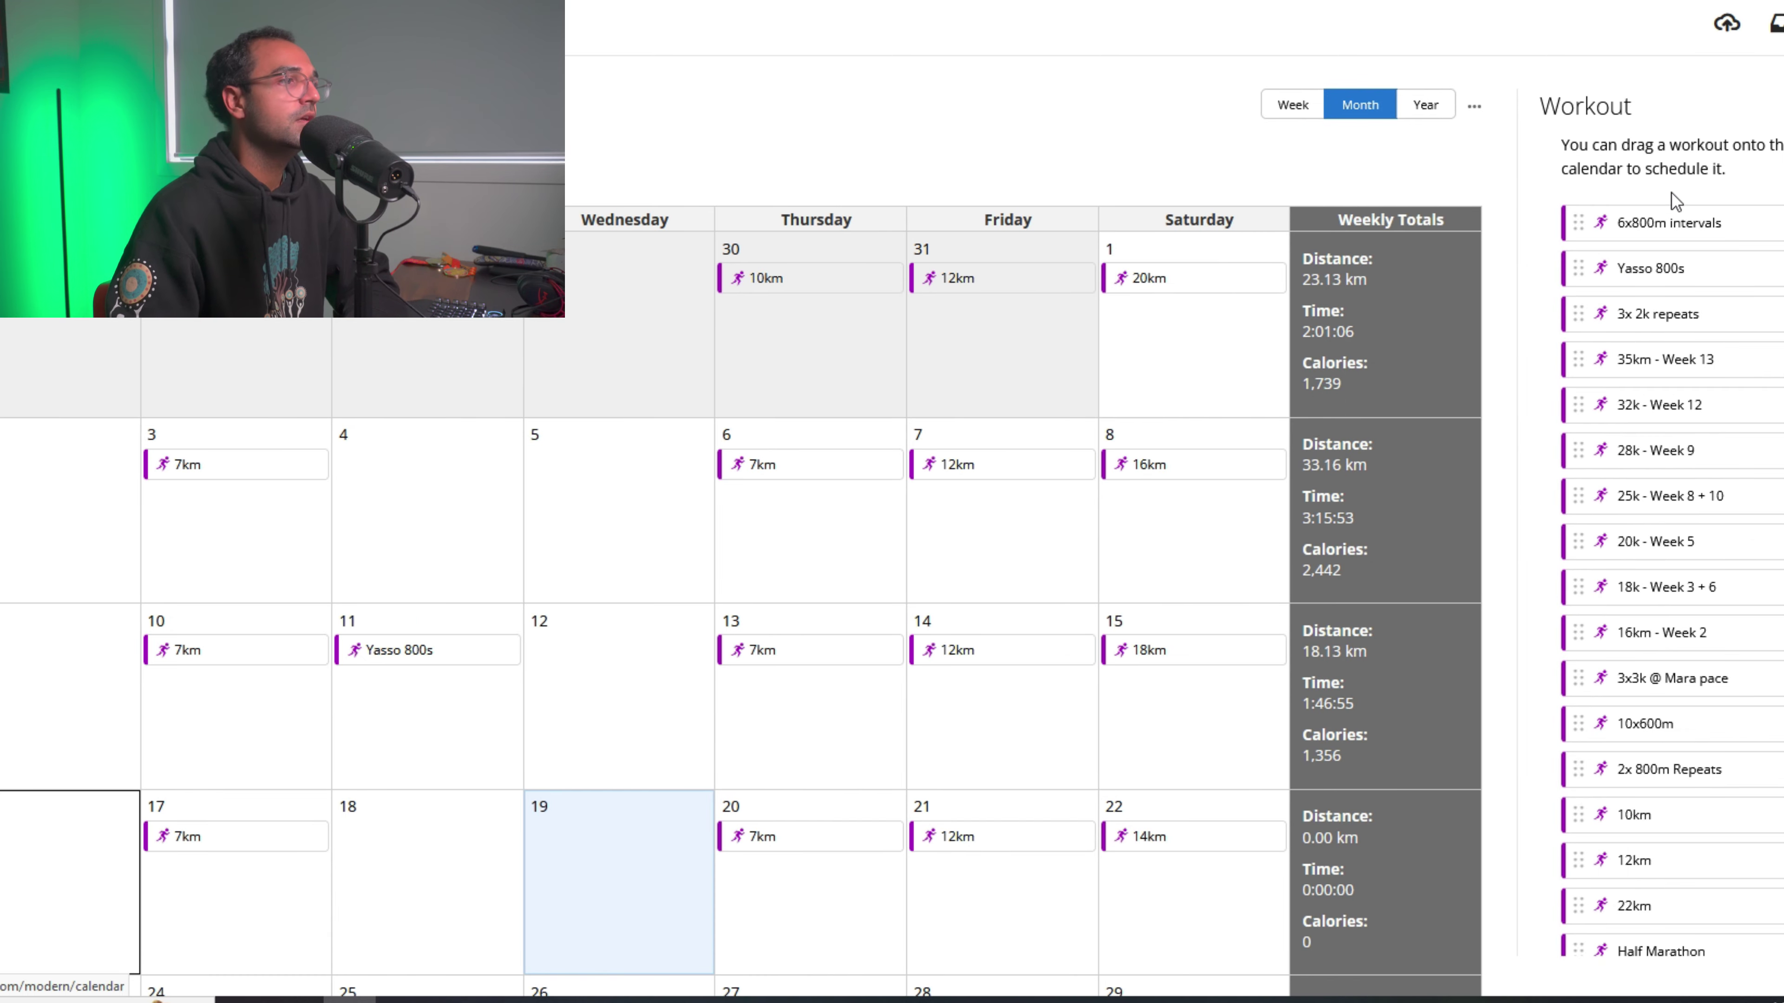
drag(1578, 222, 579, 867)
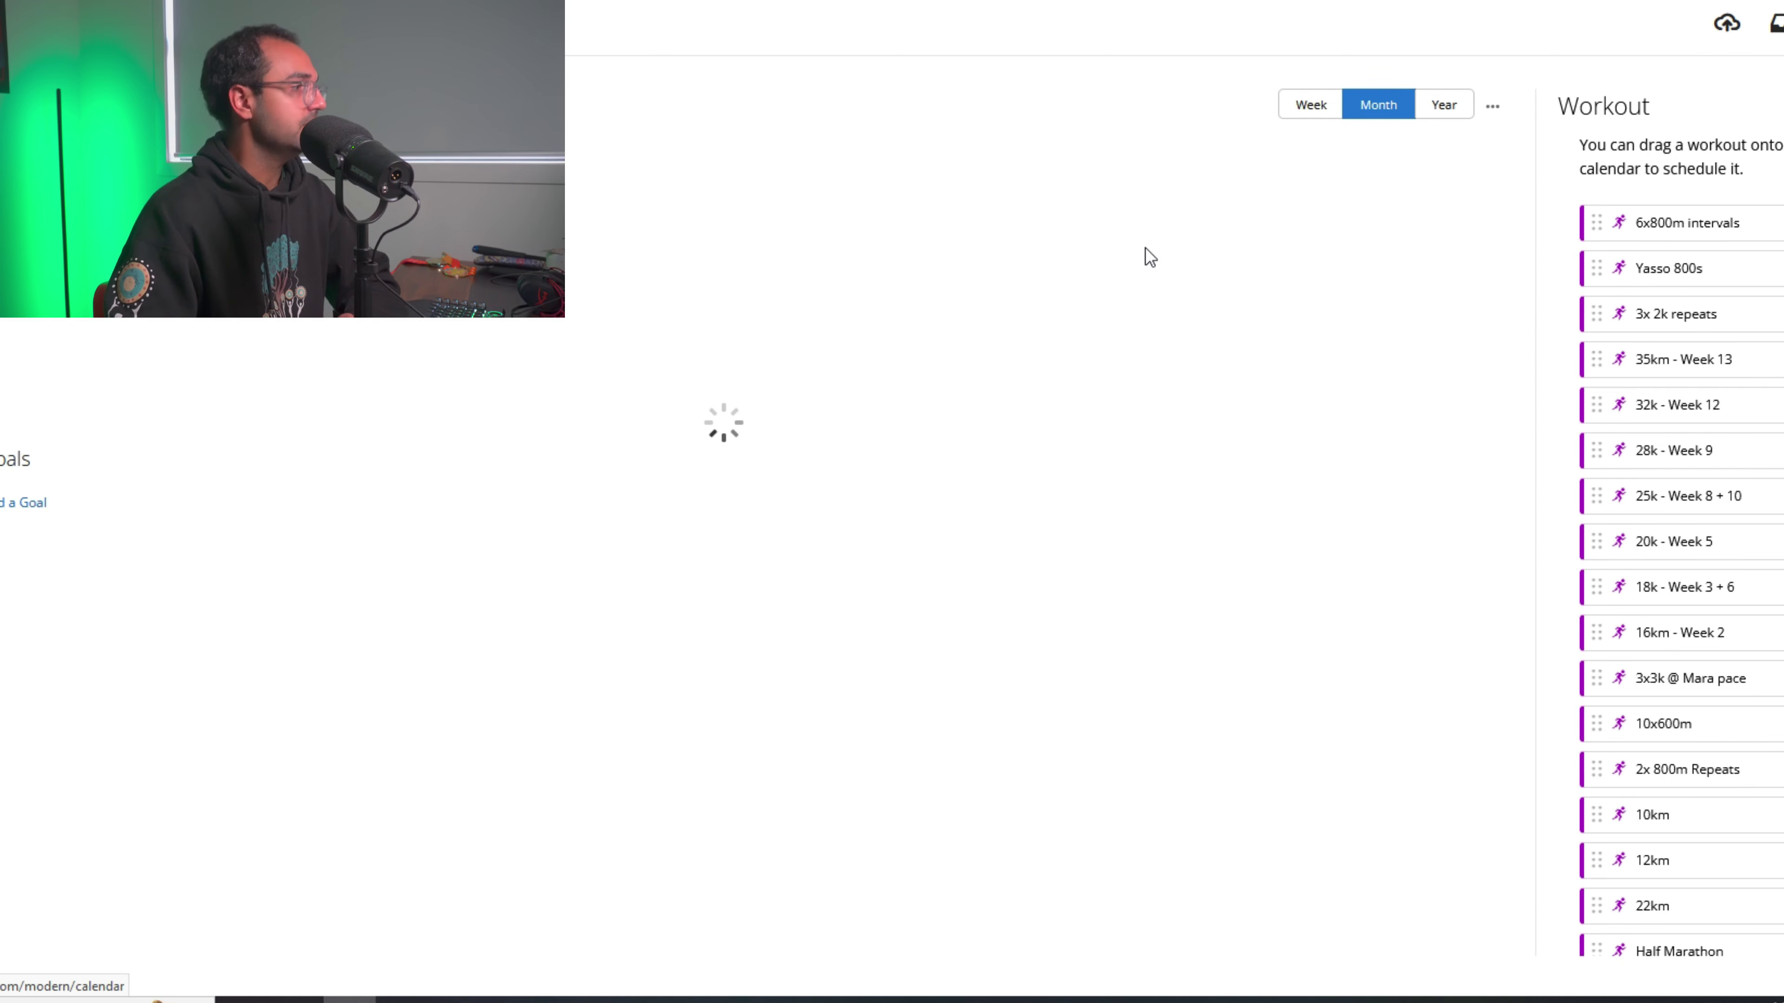